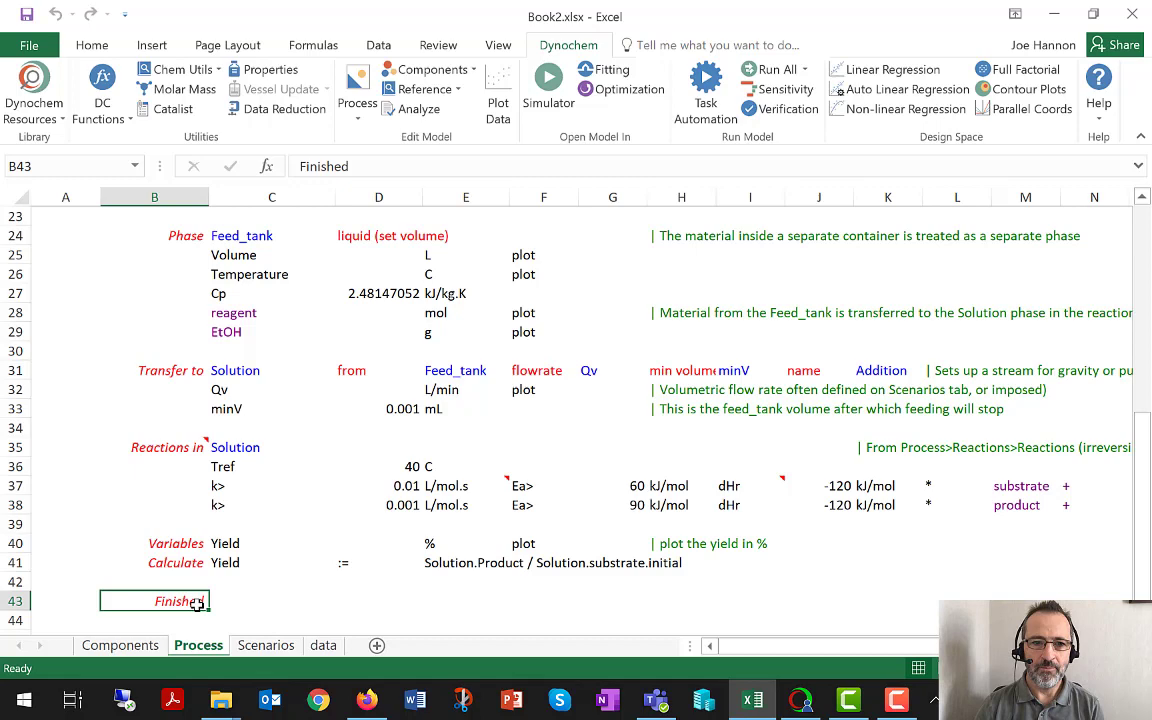
Step: Review the Process sheet's Solution phase statements down to the Variables statement in row 40
{"action": "scroll", "coordinate": [143, 507], "scroll_direction": "up", "scroll_amount": 7}
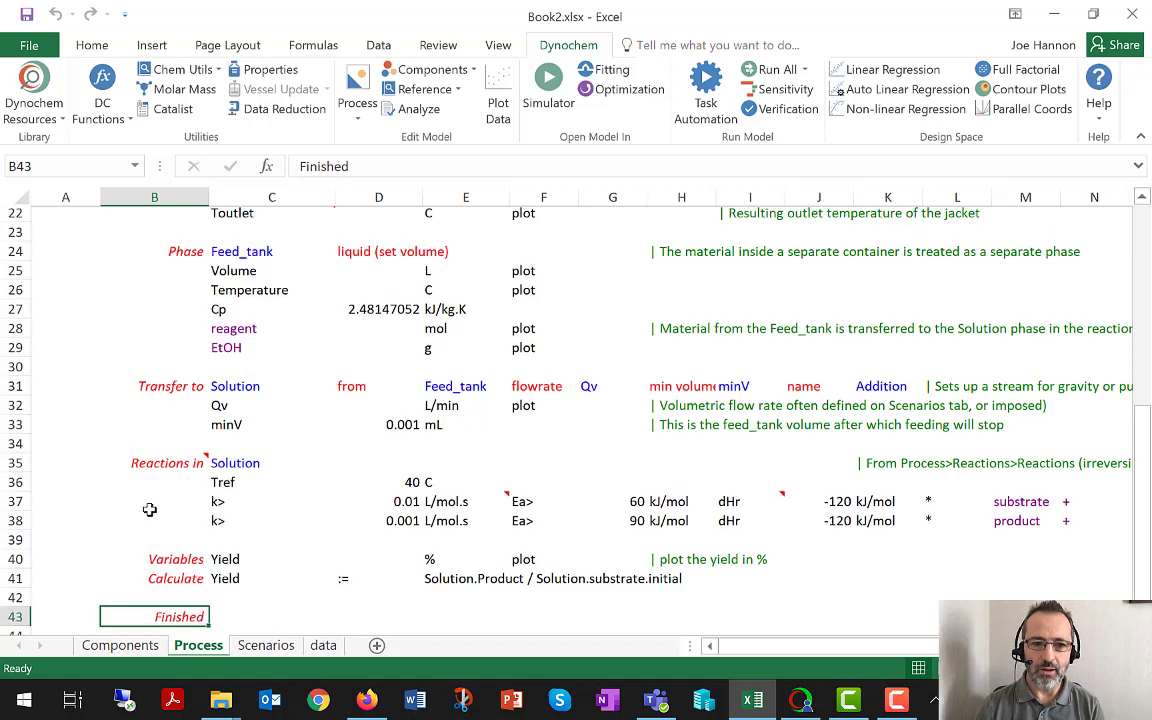
{"action": "left_click_drag", "start_coordinate": [180, 255], "coordinate": [550, 430]}
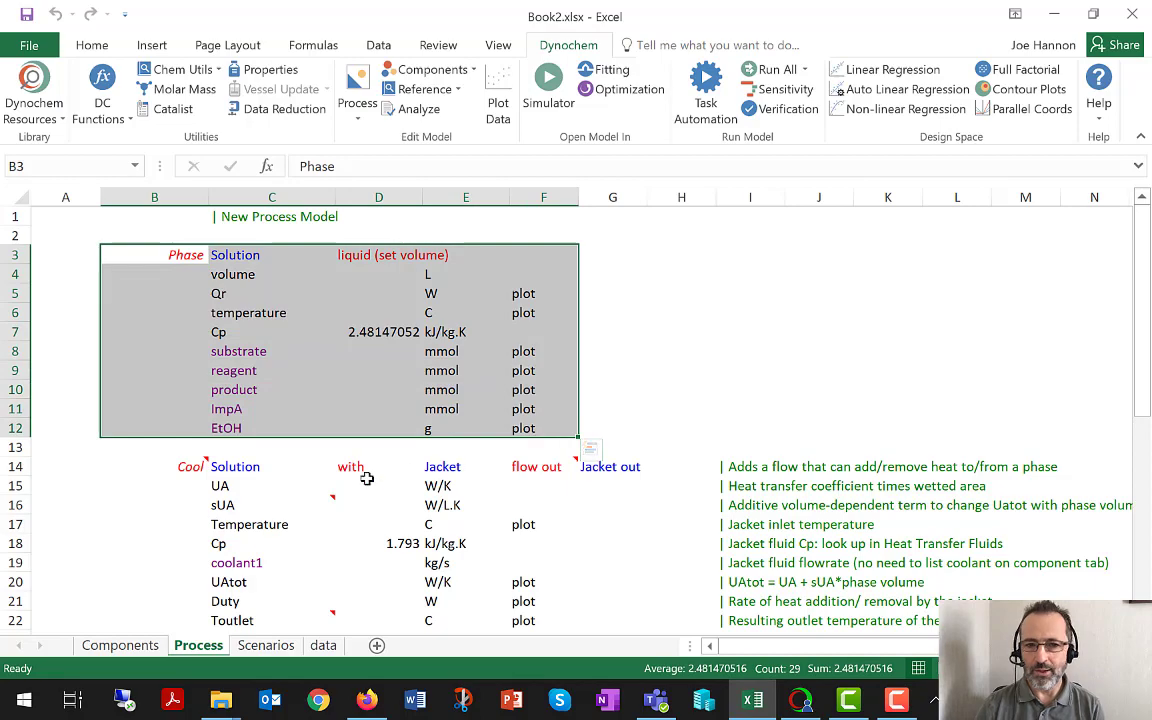
{"action": "scroll", "coordinate": [303, 485], "scroll_direction": "down", "scroll_amount": 3}
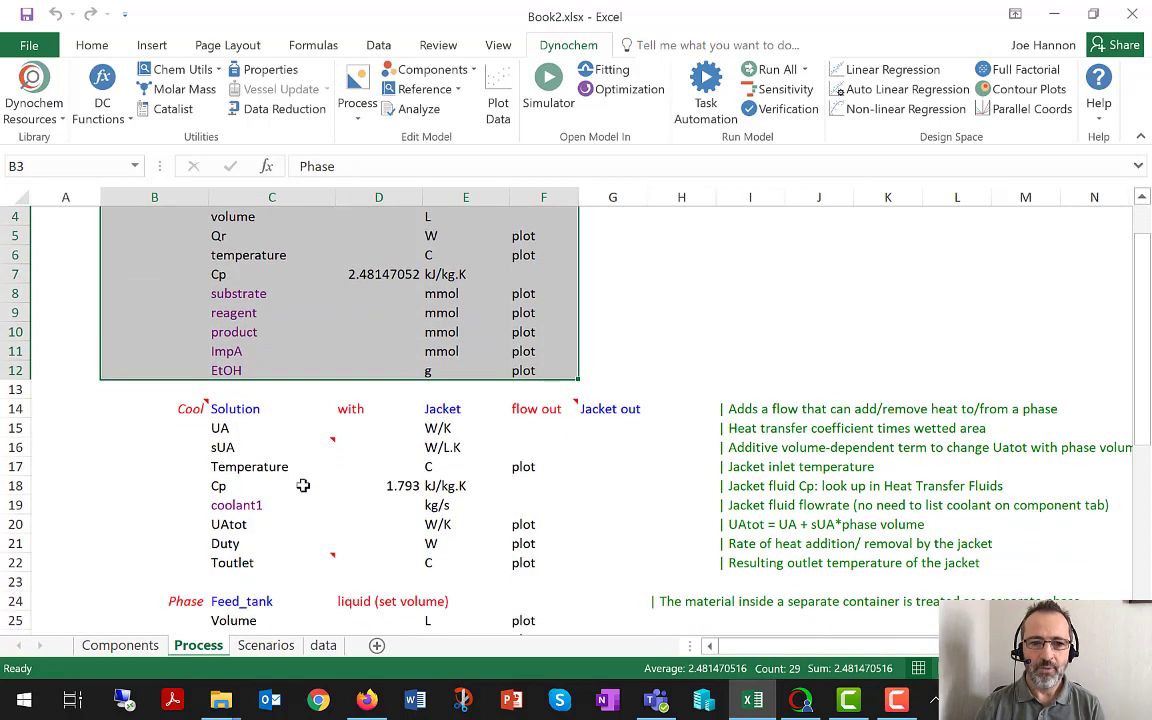
{"action": "scroll", "coordinate": [303, 485], "scroll_direction": "down", "scroll_amount": 6}
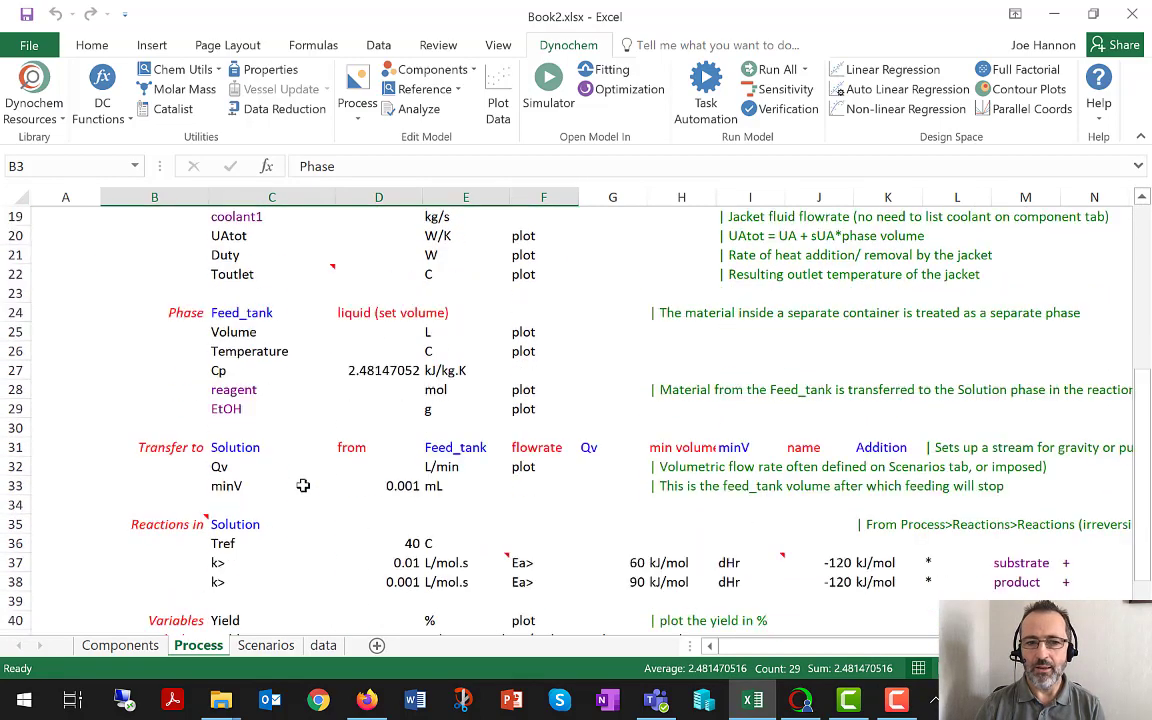
{"action": "scroll", "coordinate": [303, 485], "scroll_direction": "down", "scroll_amount": 1}
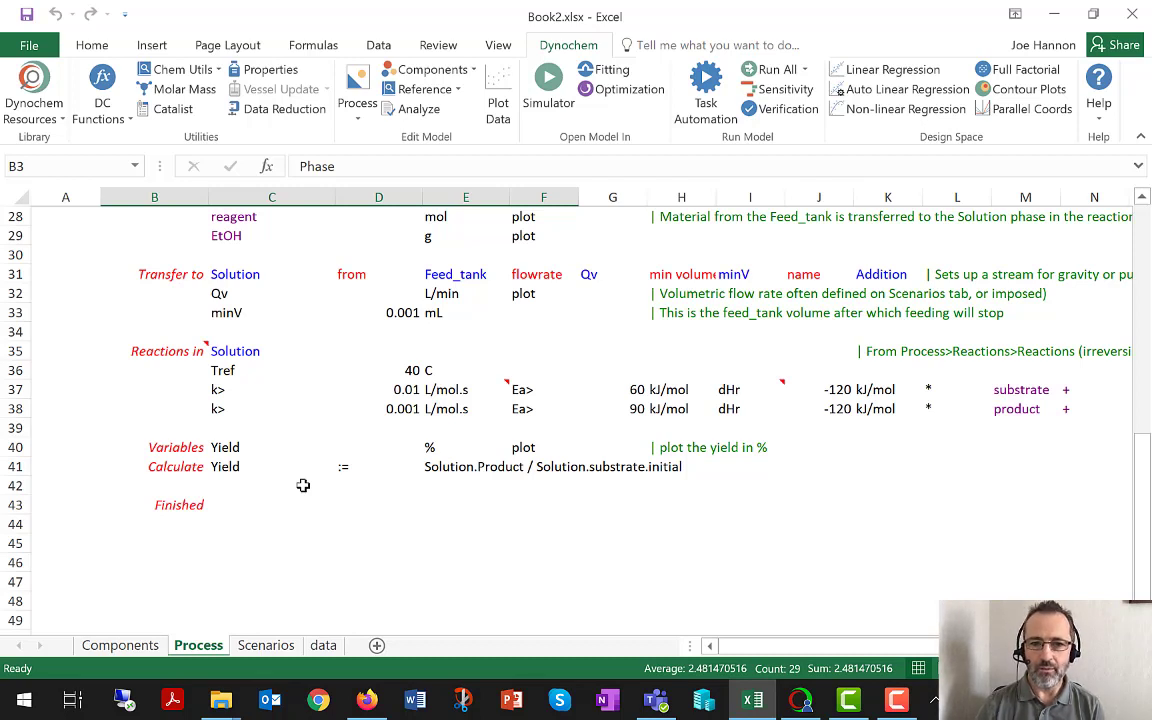
{"action": "left_click", "coordinate": [188, 447]}
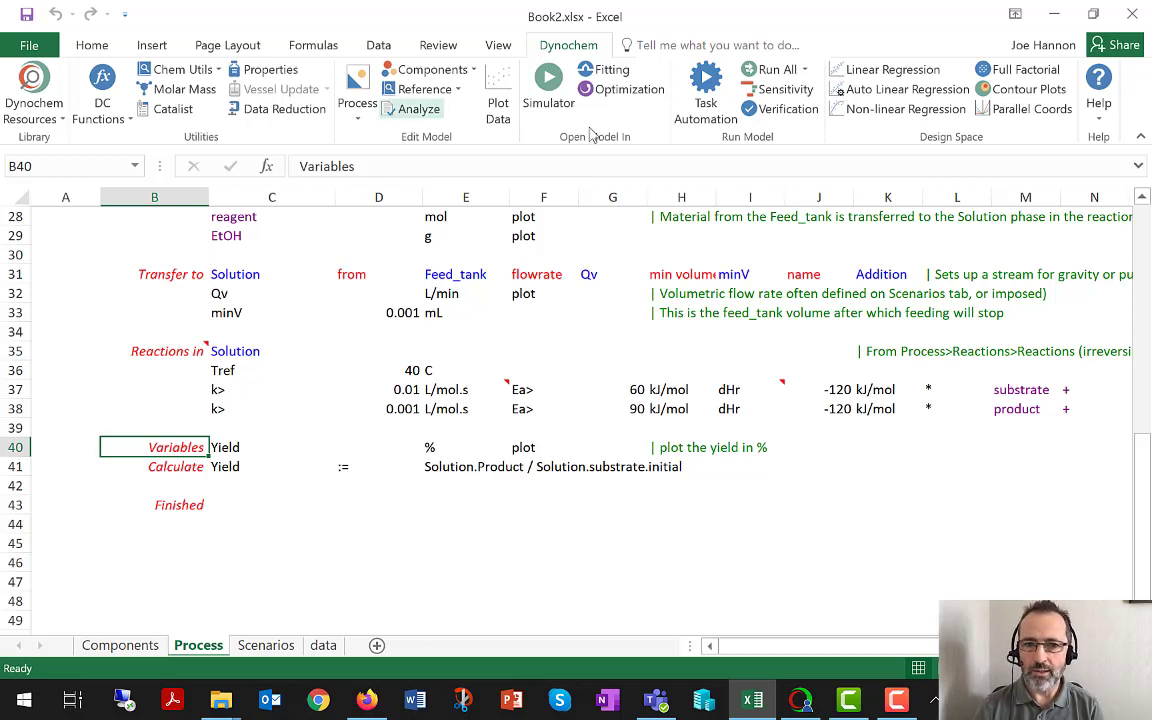
Step: Download the Equations Reference for Dynochem PDF from the Equations being solved in Simulator help page and open it
{"action": "left_click", "coordinate": [1100, 80]}
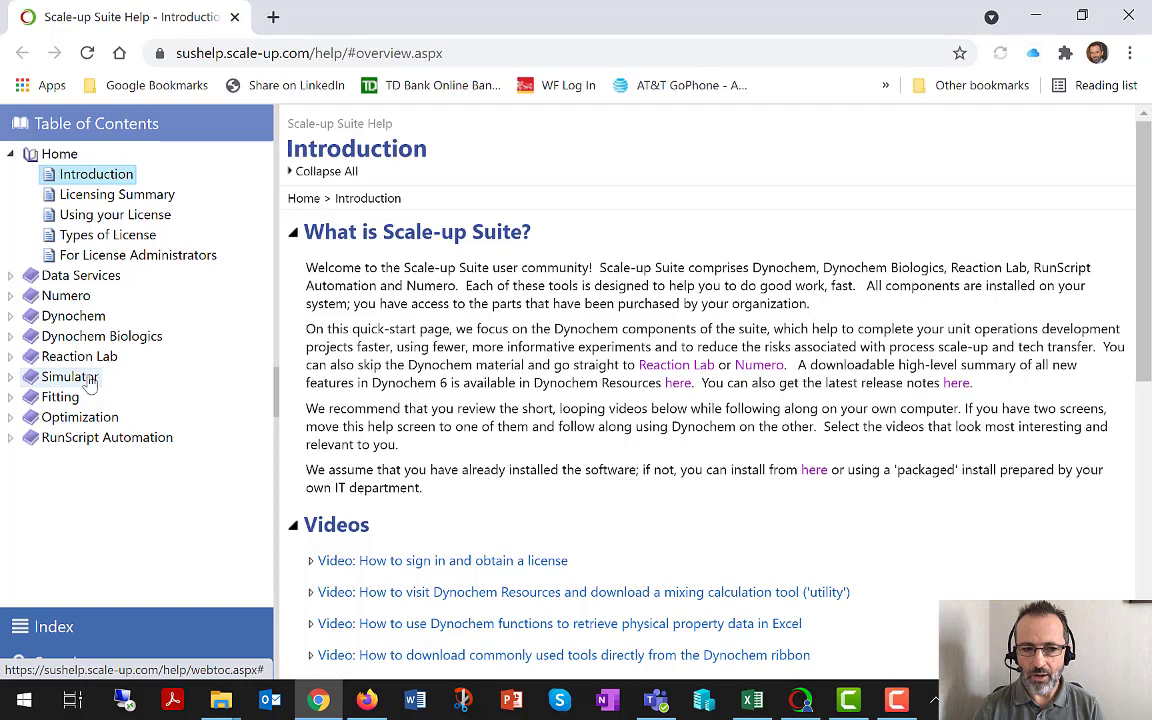
{"action": "left_click", "coordinate": [48, 630]}
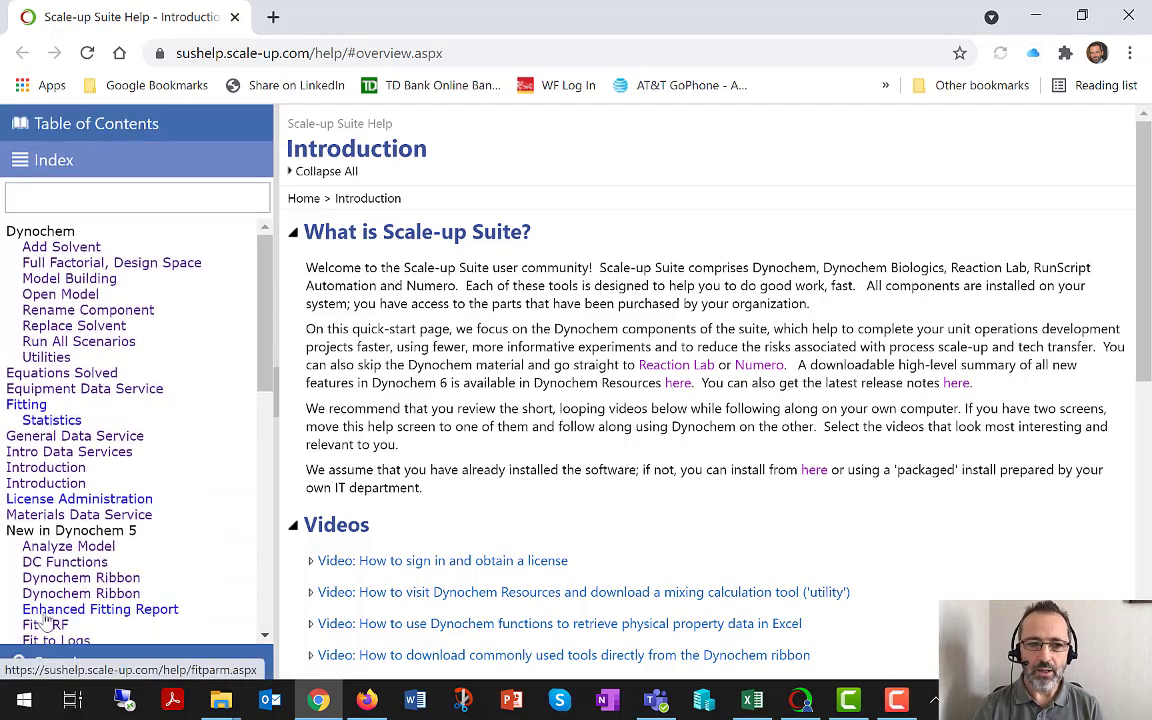
{"action": "left_click", "coordinate": [92, 372]}
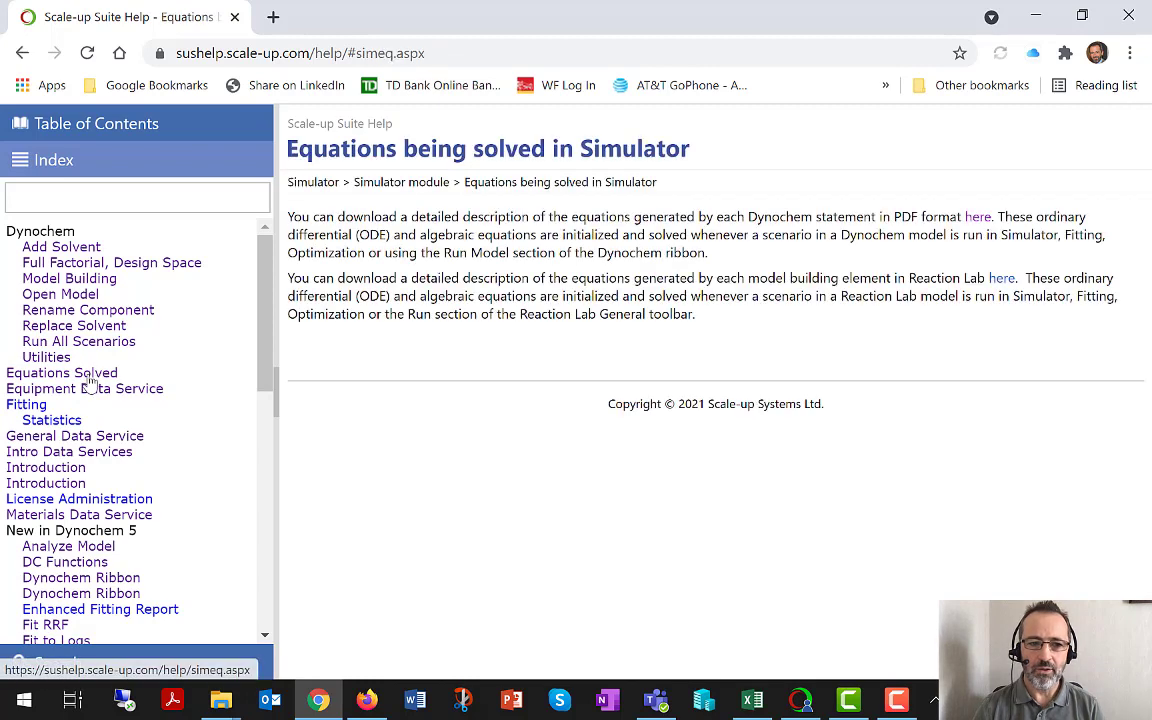
{"action": "left_click", "coordinate": [979, 218]}
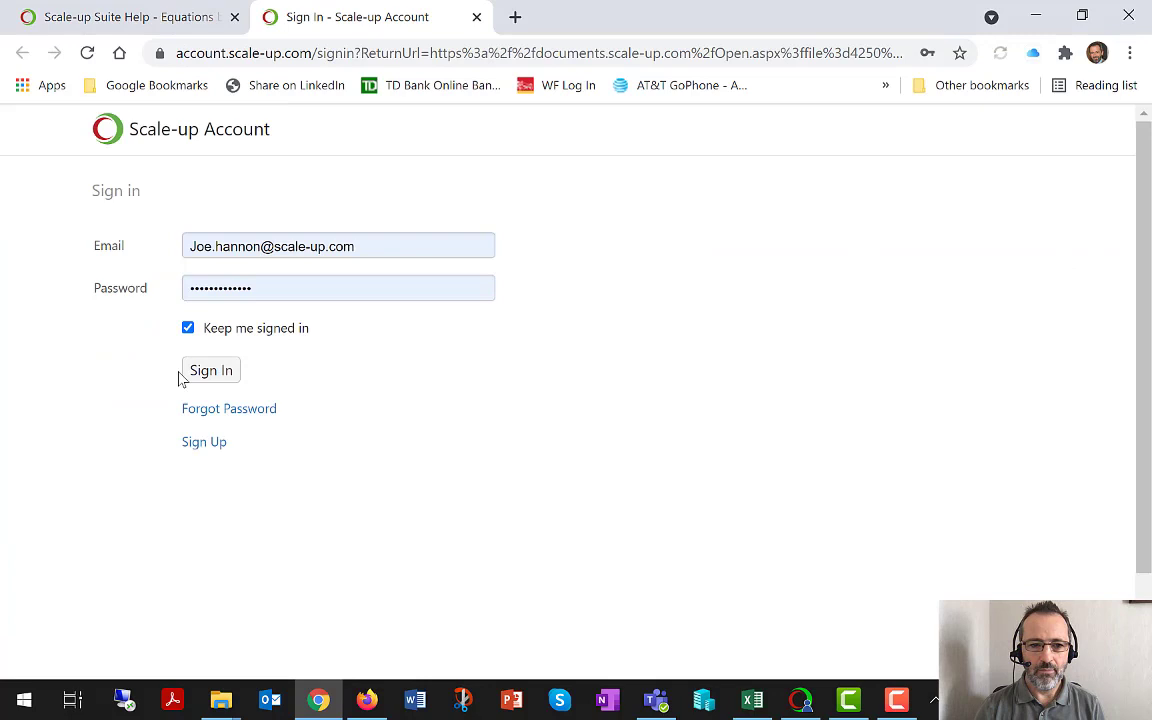
{"action": "left_click", "coordinate": [211, 370]}
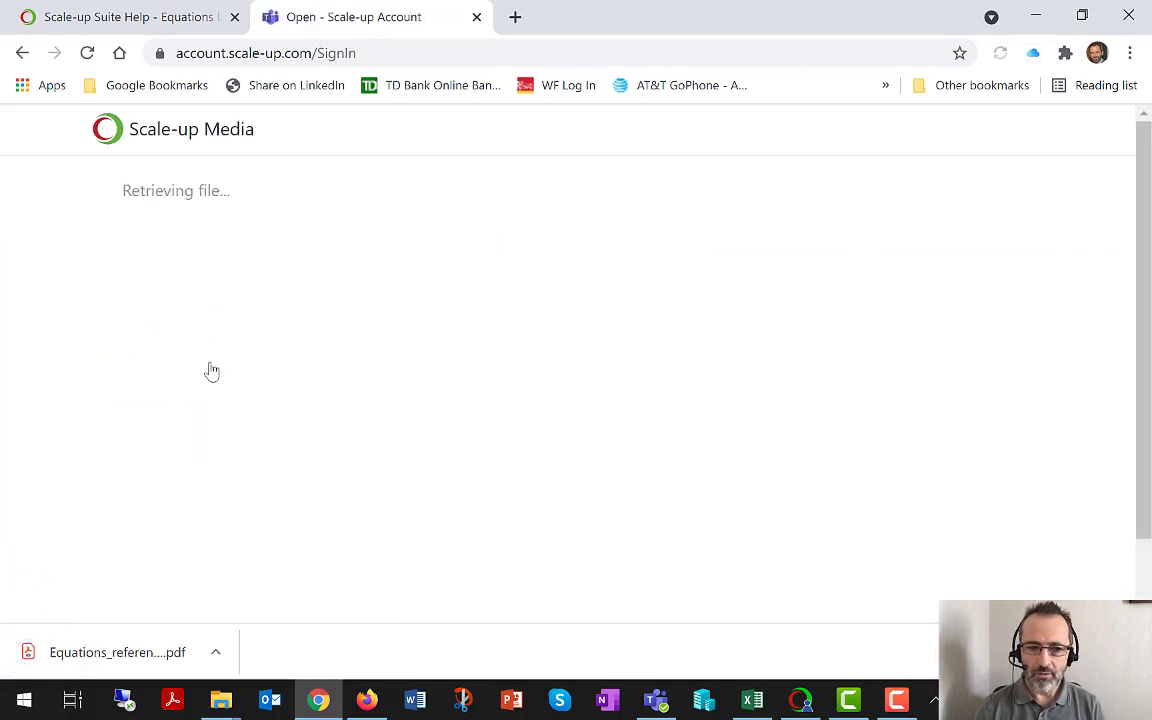
{"action": "left_click", "coordinate": [130, 652]}
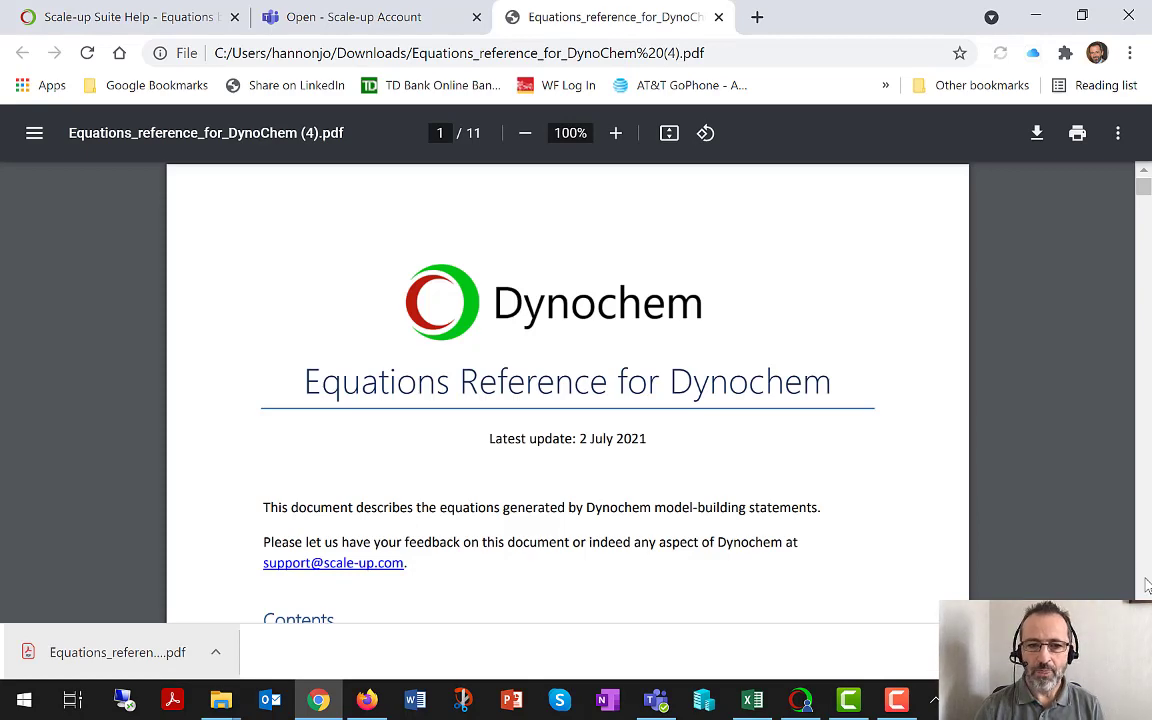
{"action": "scroll", "coordinate": [1147, 585], "scroll_direction": "down", "scroll_amount": 5}
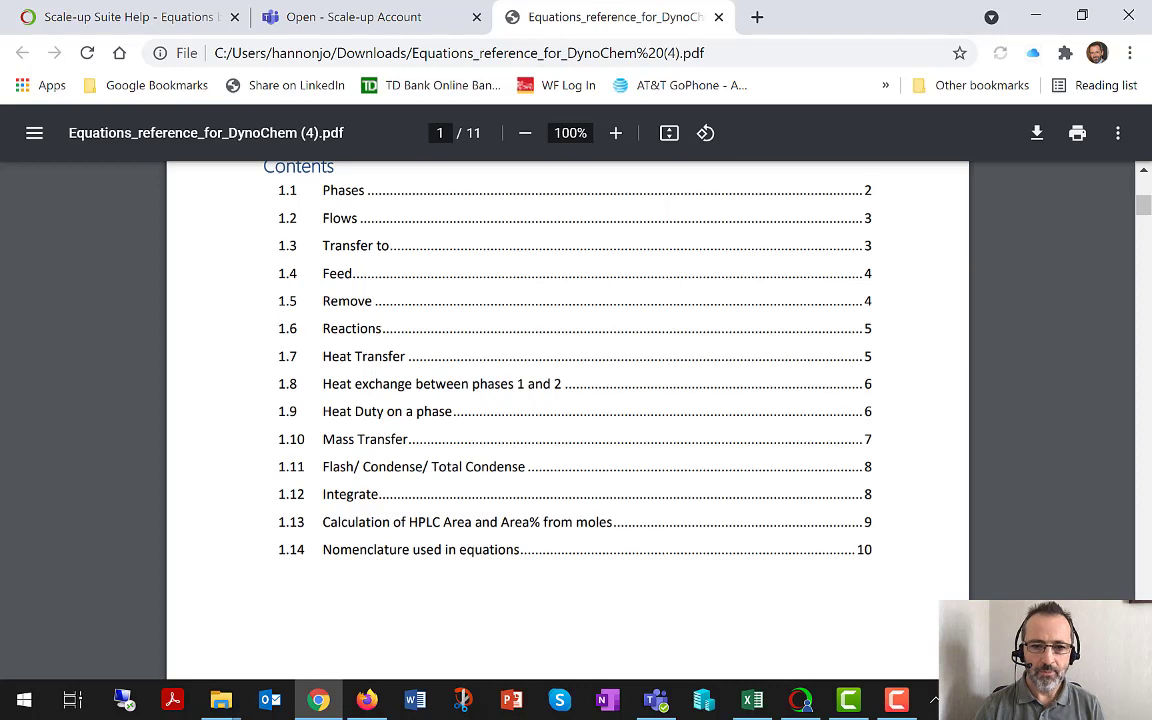
{"action": "scroll", "coordinate": [567, 400], "scroll_direction": "down", "scroll_amount": 5}
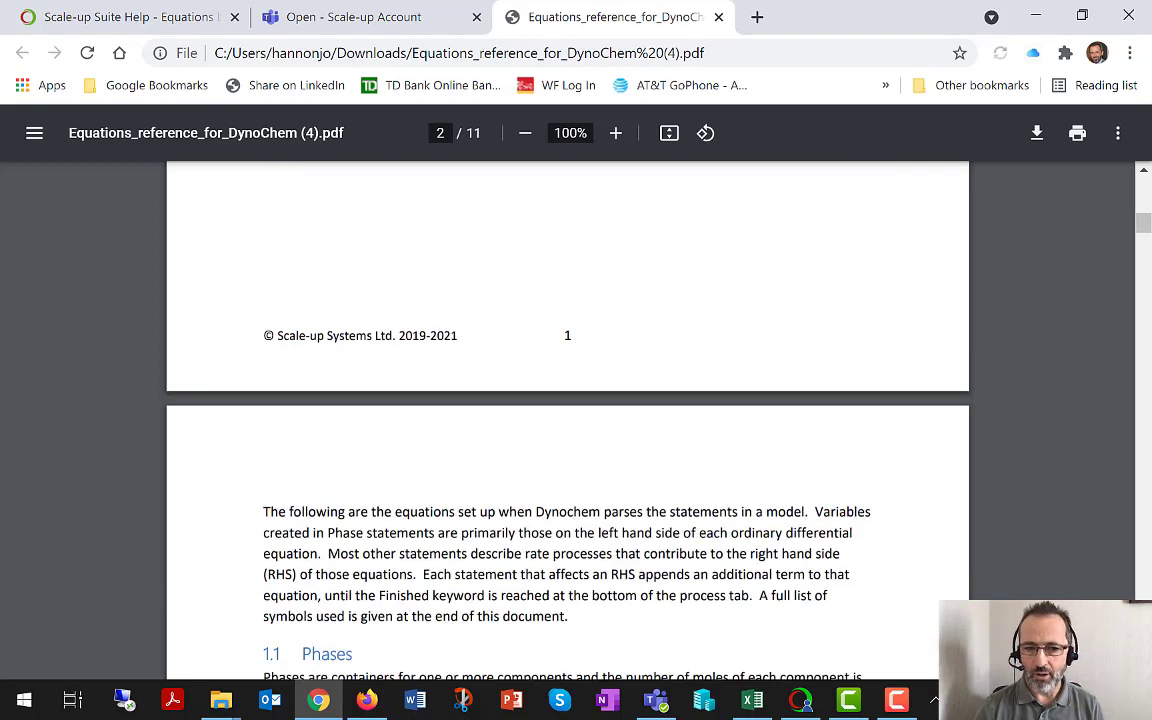
{"action": "scroll", "coordinate": [567, 400], "scroll_direction": "down", "scroll_amount": 5}
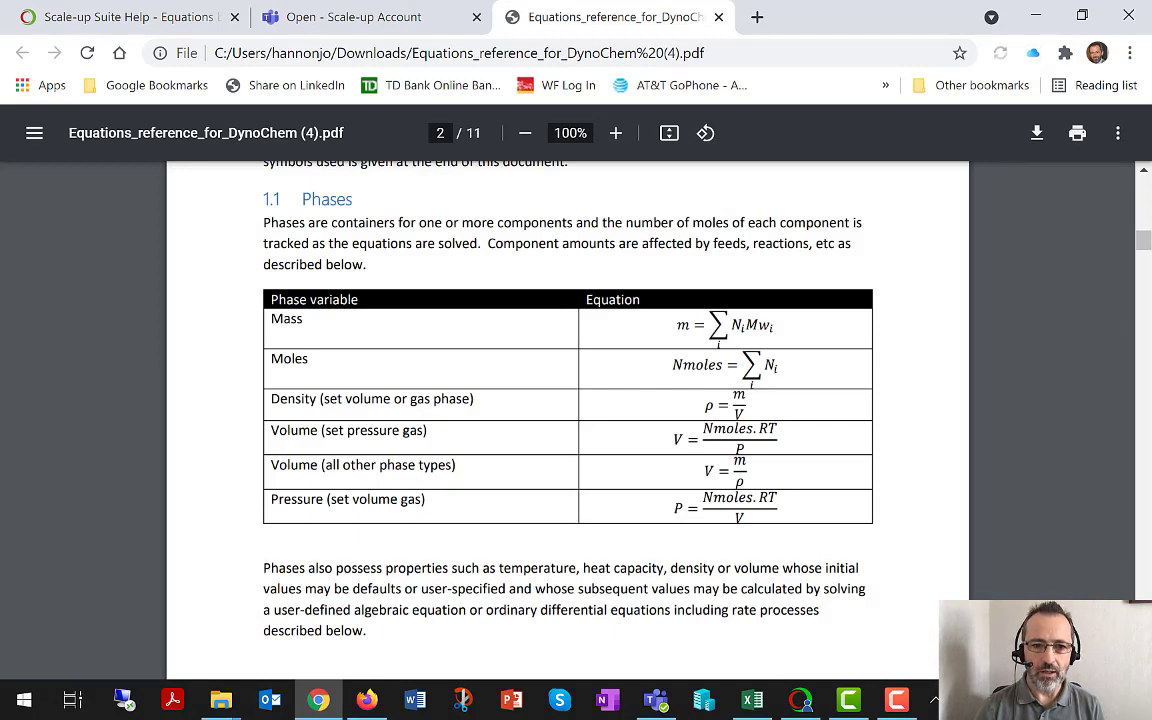
{"action": "scroll", "coordinate": [567, 400], "scroll_direction": "down", "scroll_amount": 5}
{"action": "scroll", "coordinate": [567, 400], "scroll_direction": "down", "scroll_amount": 5}
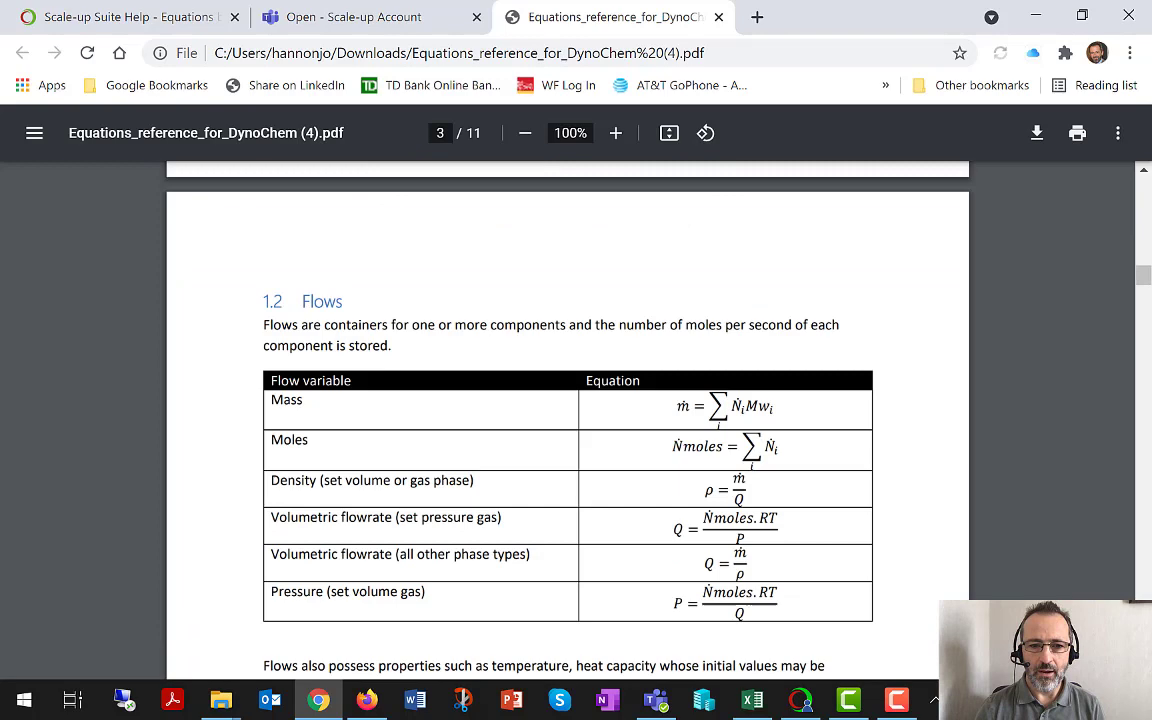
{"action": "scroll", "coordinate": [567, 400], "scroll_direction": "down", "scroll_amount": 5}
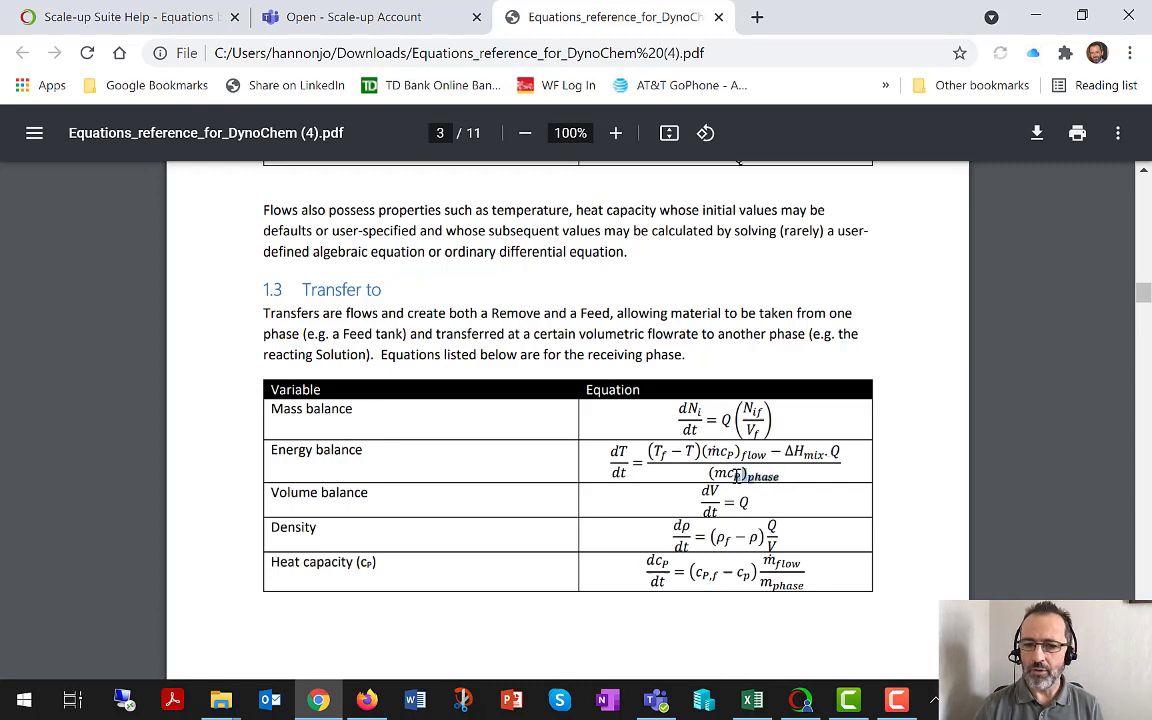
{"action": "left_click_drag", "start_coordinate": [736, 474], "coordinate": [708, 474]}
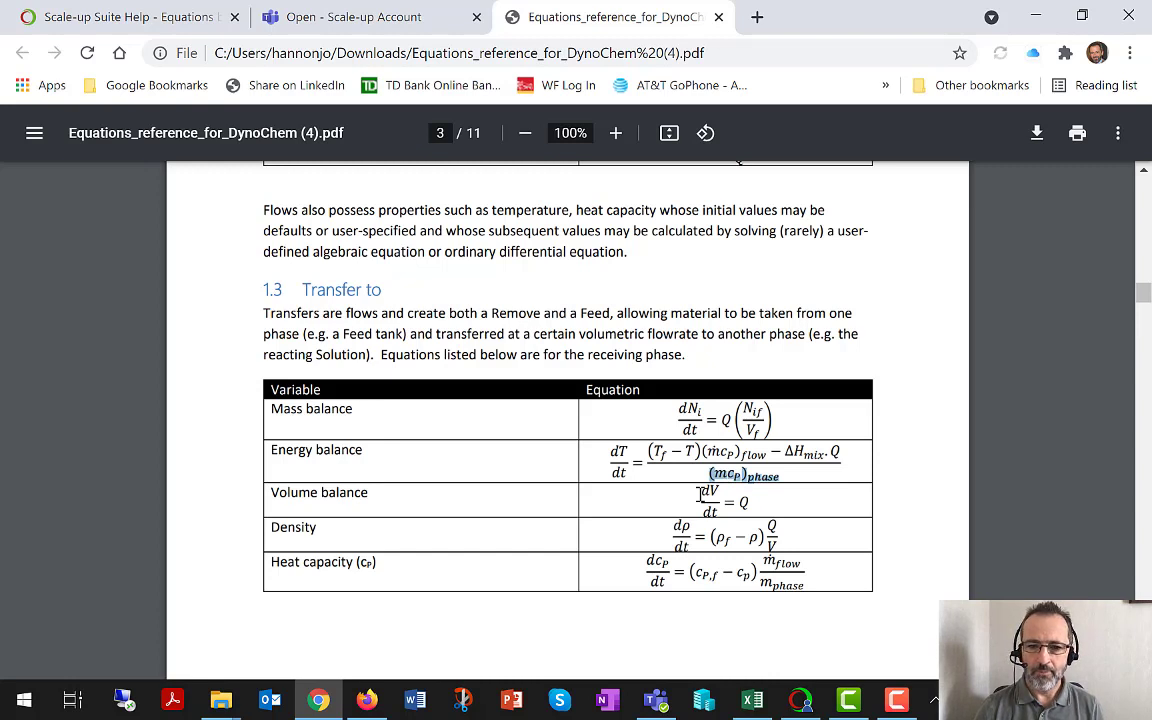
{"action": "left_click_drag", "start_coordinate": [700, 494], "coordinate": [717, 496]}
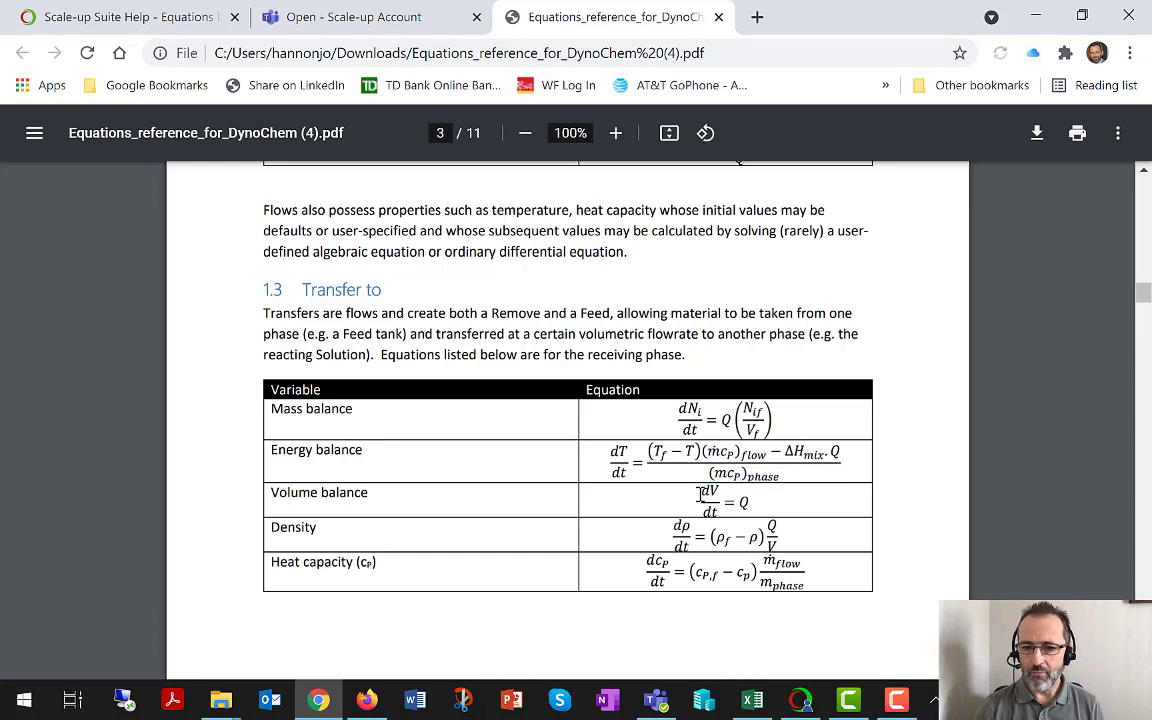
{"action": "left_click", "coordinate": [711, 499]}
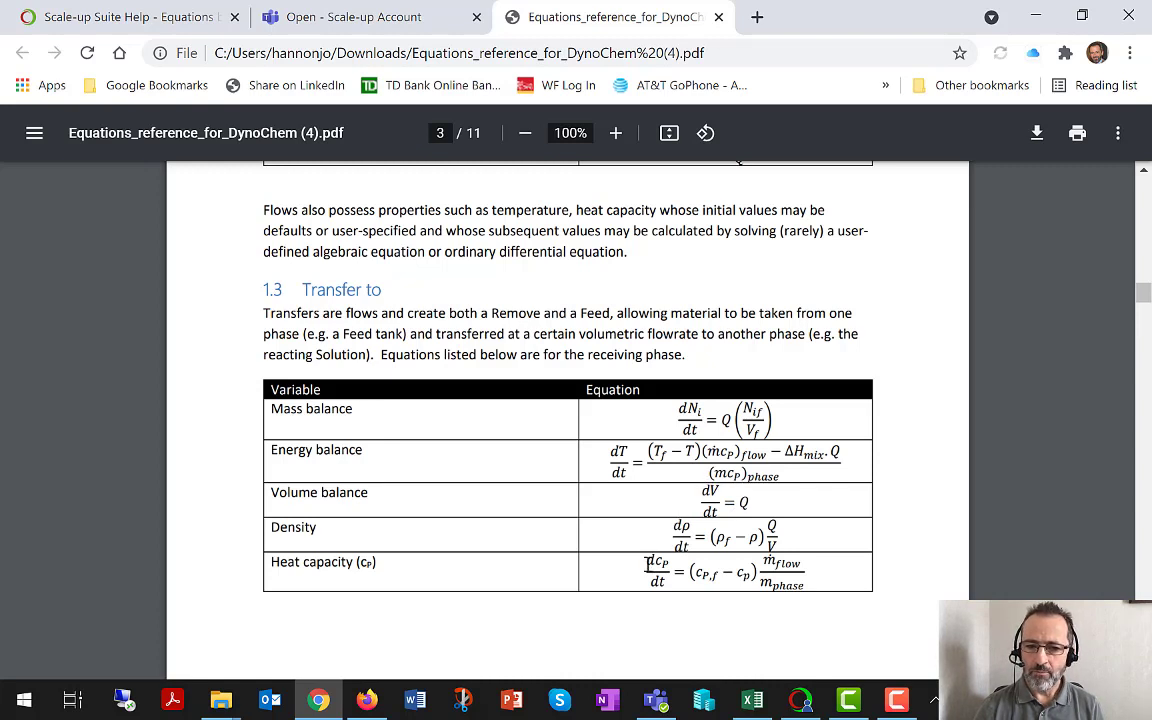
{"action": "left_click_drag", "start_coordinate": [648, 566], "coordinate": [665, 581]}
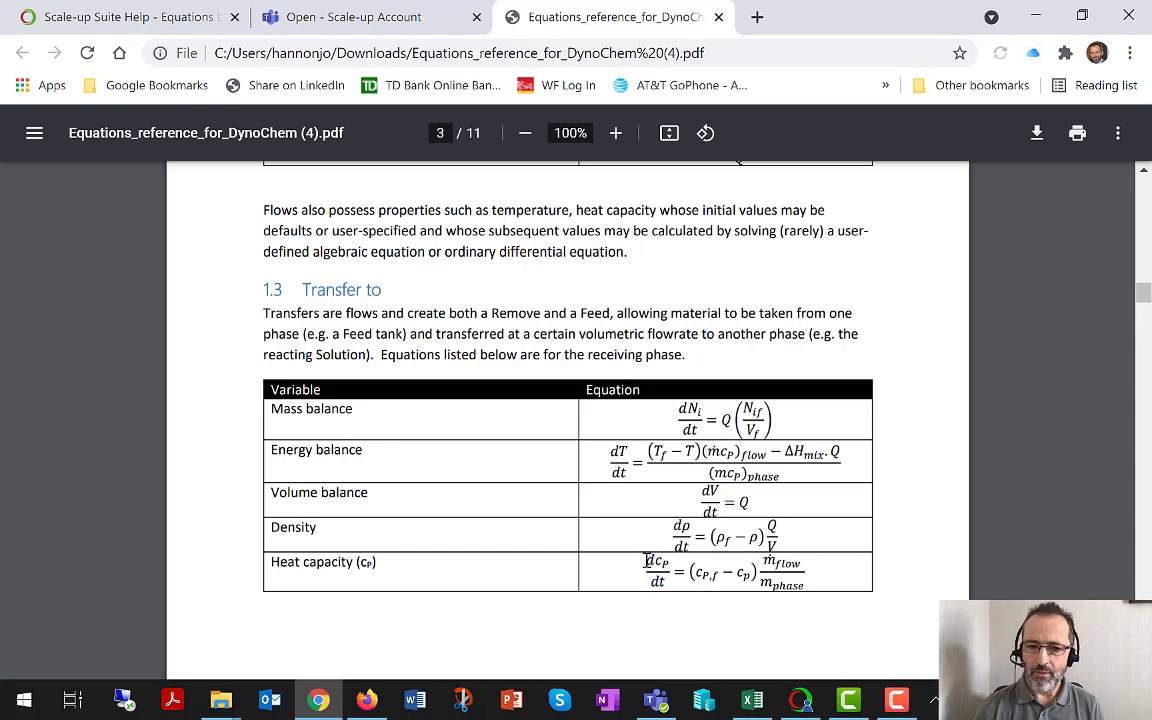
{"action": "left_click_drag", "start_coordinate": [698, 572], "coordinate": [749, 575]}
{"action": "left_click", "coordinate": [713, 573]}
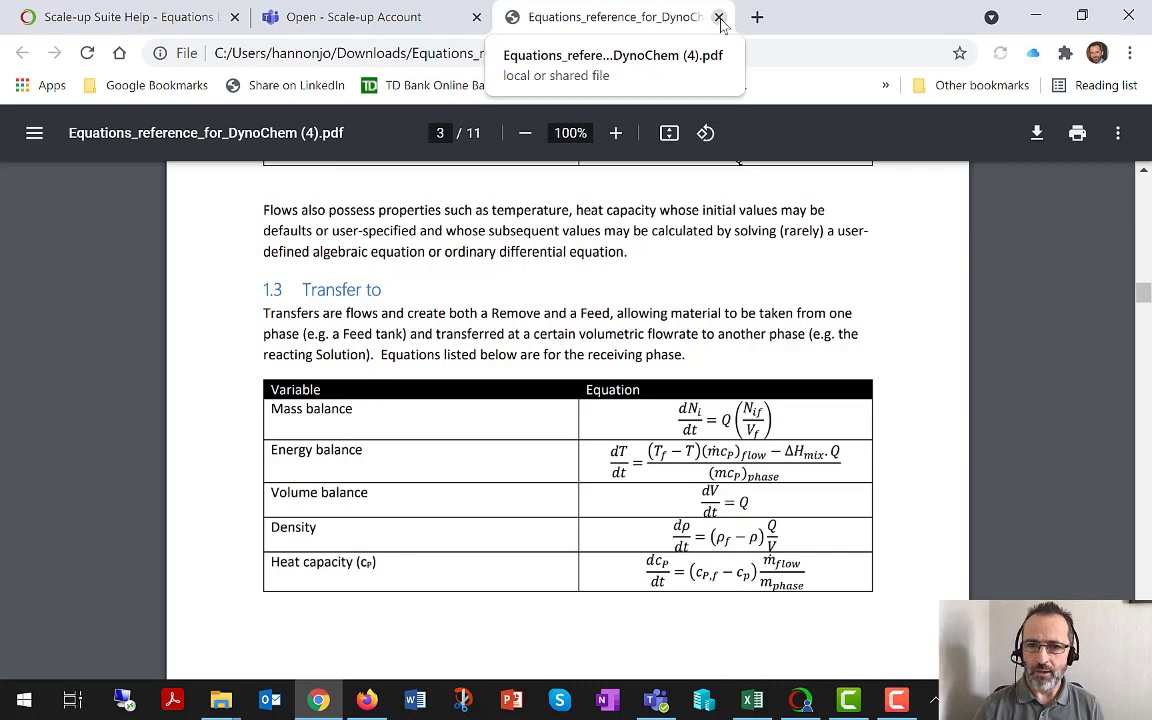
Step: Close the PDF, set the browser aside, and select the Solution Phase cell B3 at the top of the Process sheet
{"action": "left_click", "coordinate": [719, 18]}
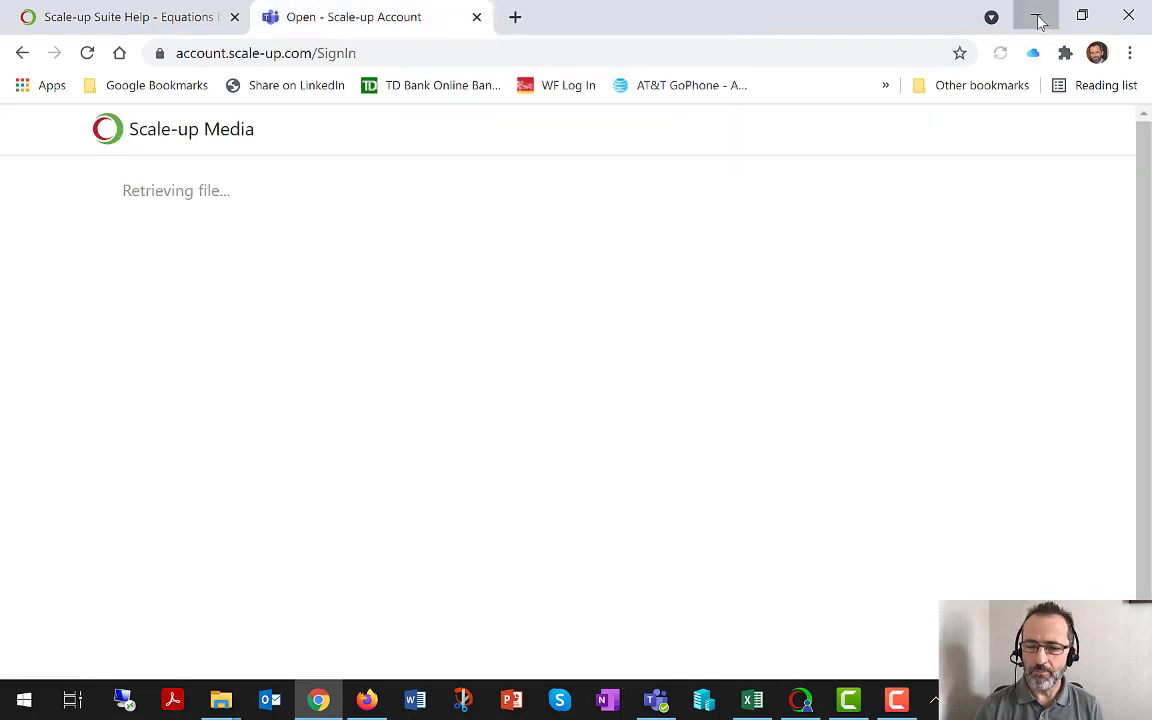
{"action": "left_click", "coordinate": [1038, 18]}
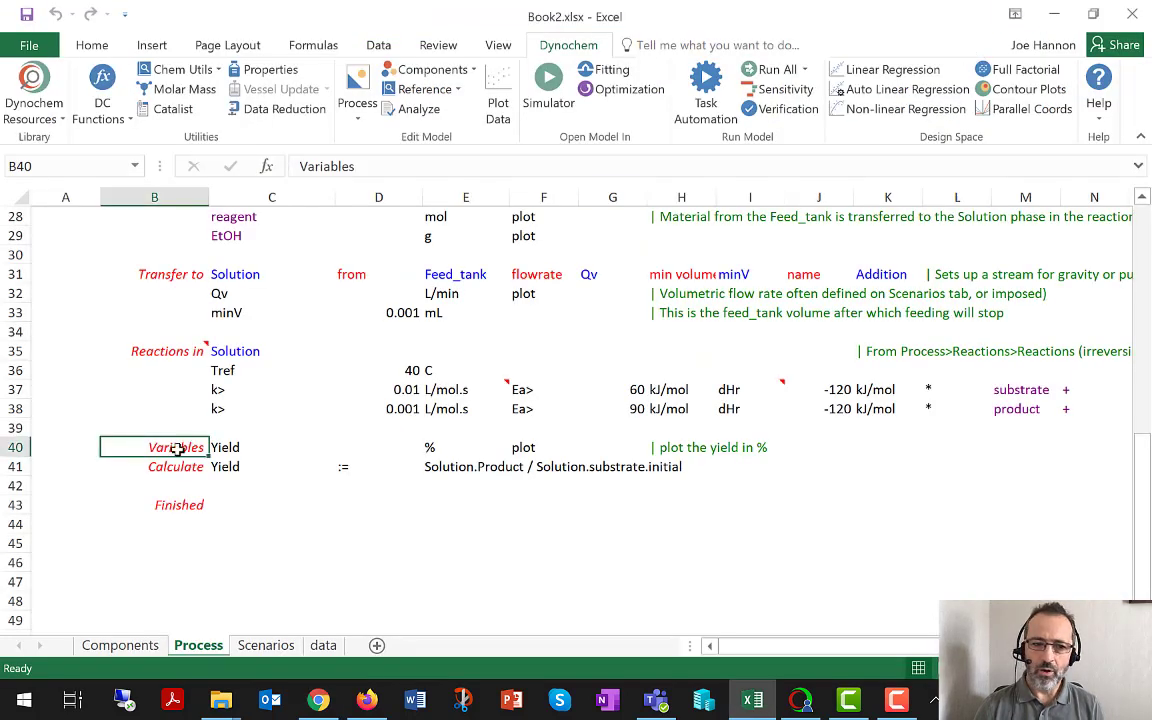
{"action": "scroll", "coordinate": [177, 449], "scroll_direction": "up", "scroll_amount": 6}
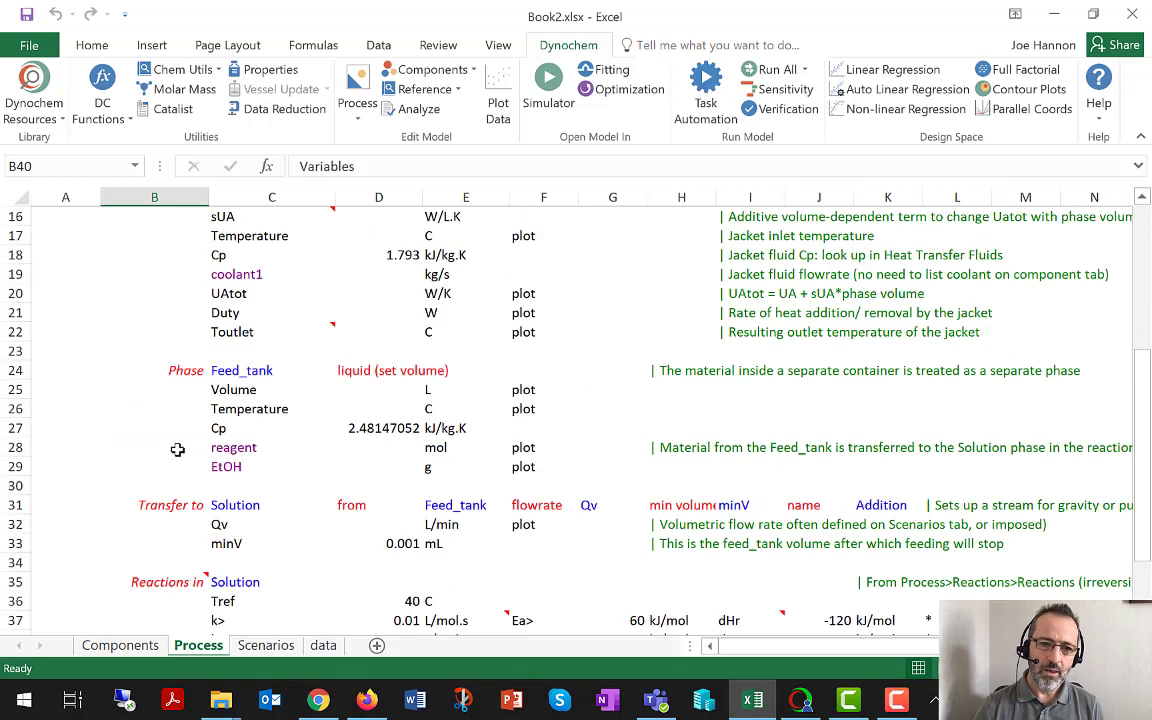
{"action": "scroll", "coordinate": [177, 449], "scroll_direction": "up", "scroll_amount": 3}
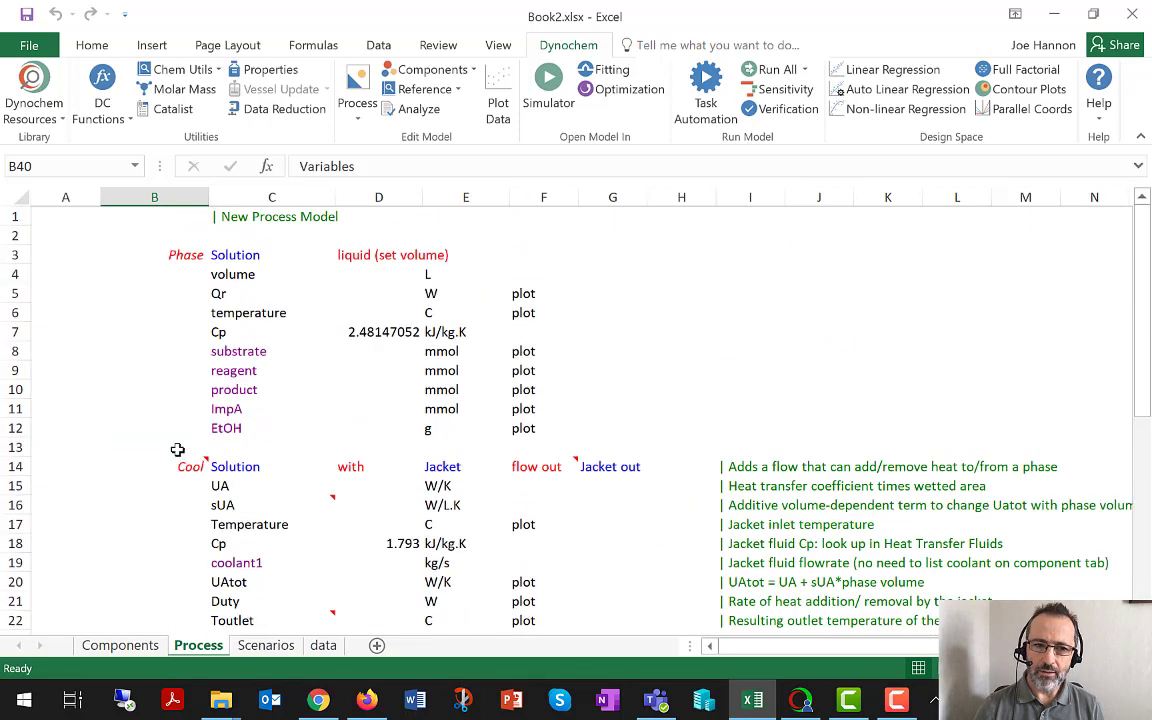
{"action": "left_click", "coordinate": [180, 255]}
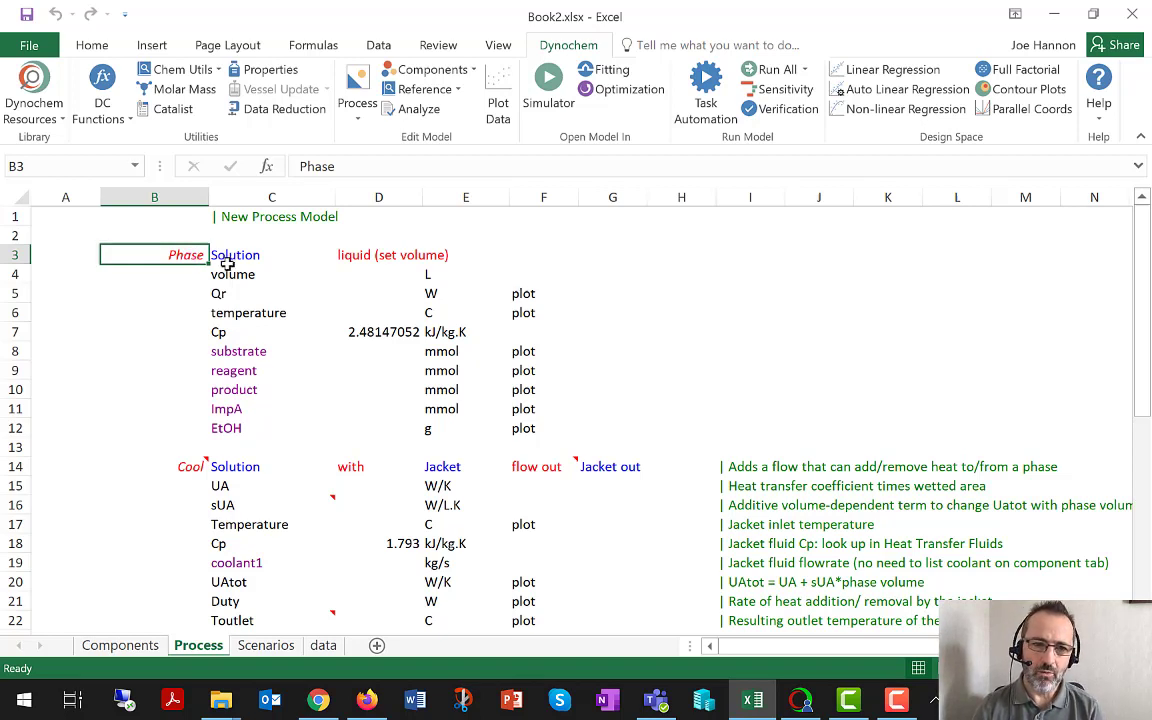
{"action": "left_click_drag", "start_coordinate": [186, 256], "coordinate": [392, 256]}
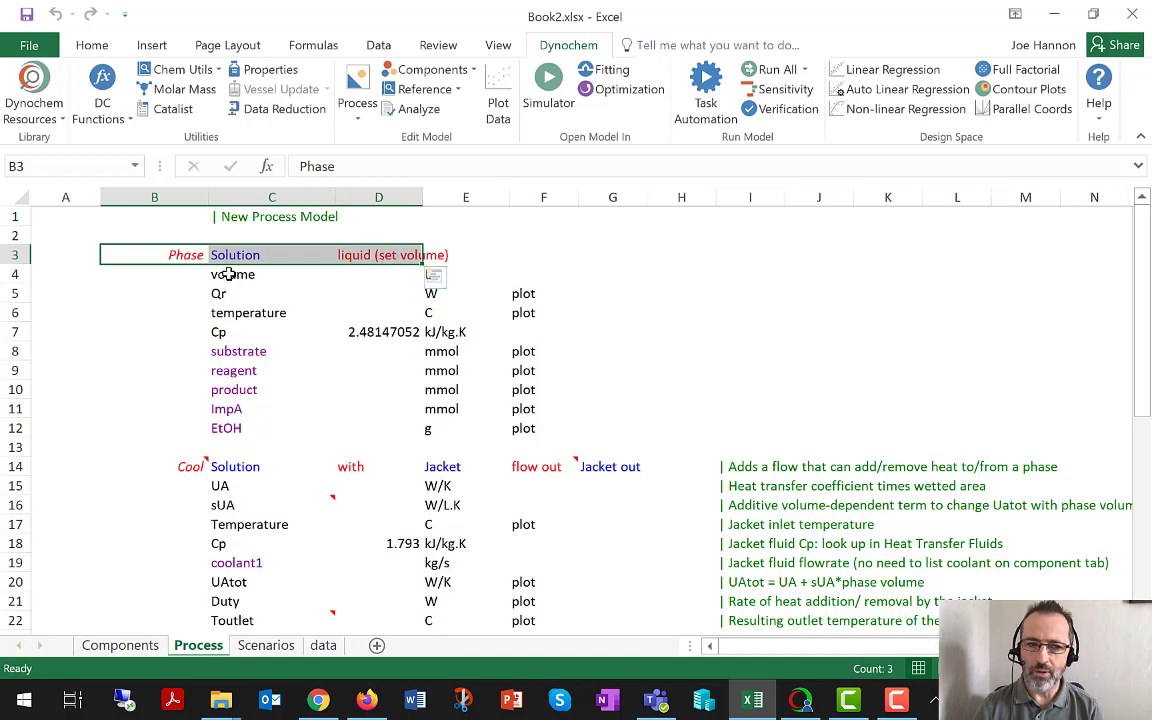
{"action": "left_click", "coordinate": [262, 274]}
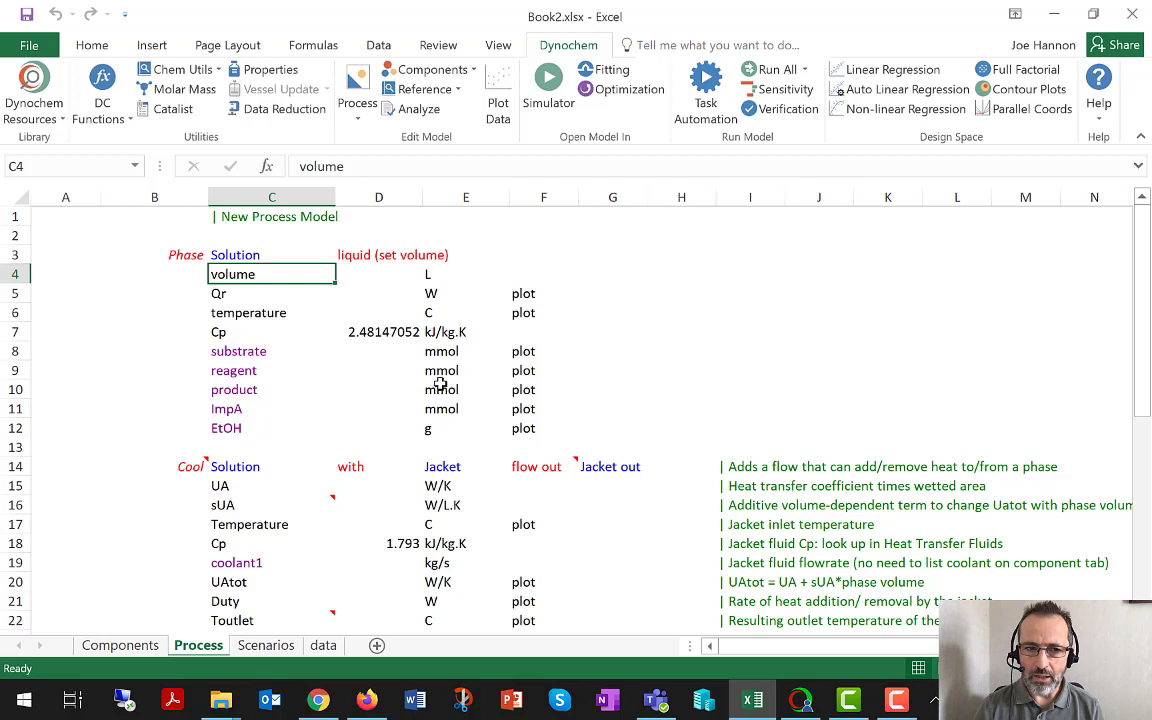
{"action": "left_click", "coordinate": [275, 313]}
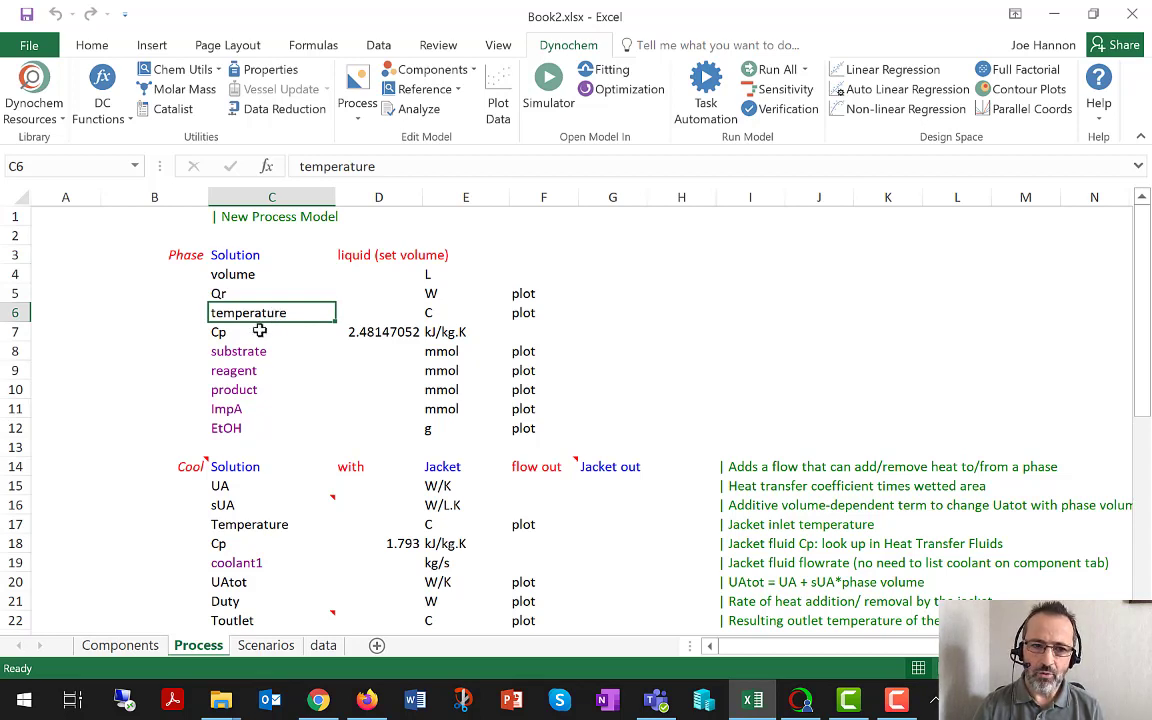
{"action": "left_click", "coordinate": [259, 332]}
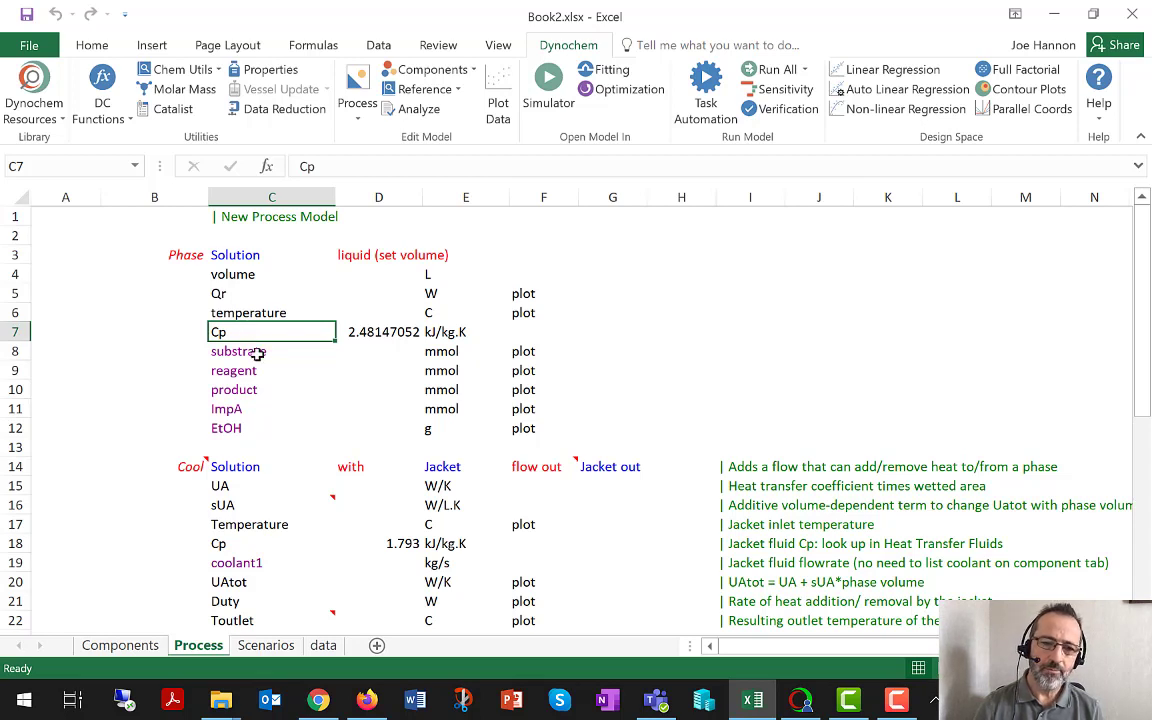
{"action": "left_click", "coordinate": [257, 353]}
{"action": "left_click_drag", "start_coordinate": [257, 353], "coordinate": [247, 428]}
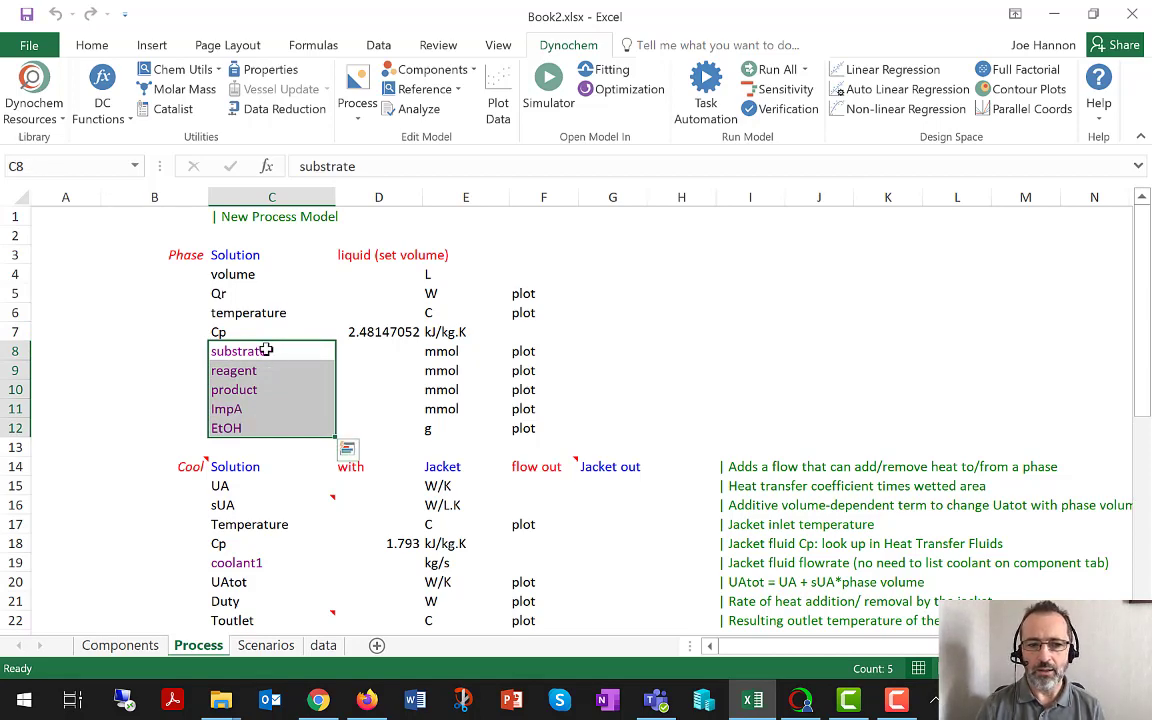
{"action": "scroll", "coordinate": [266, 350], "scroll_direction": "down", "scroll_amount": 3}
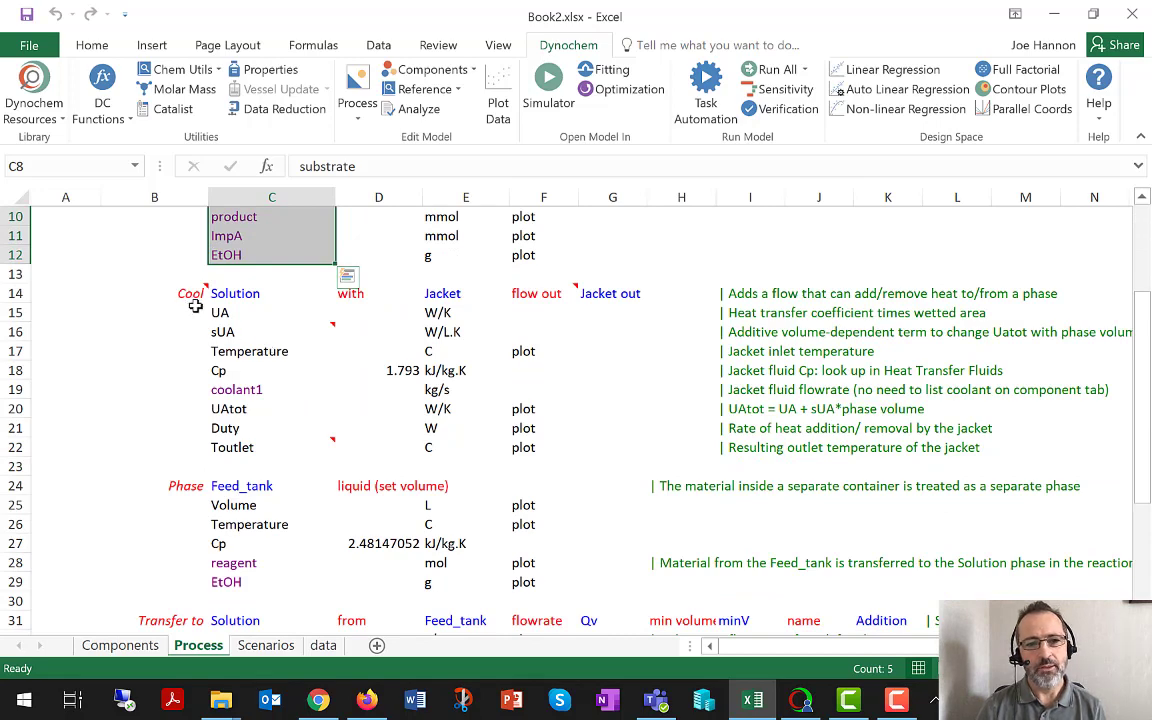
{"action": "scroll", "coordinate": [195, 306], "scroll_direction": "up", "scroll_amount": 3}
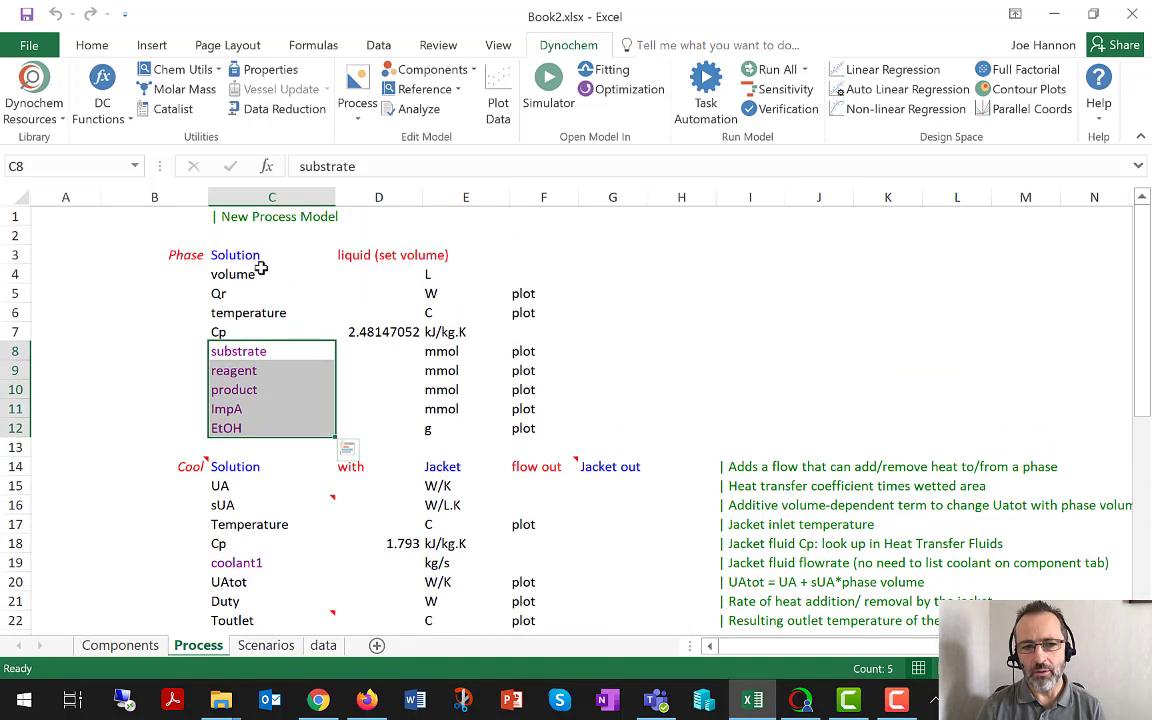
{"action": "left_click", "coordinate": [238, 350]}
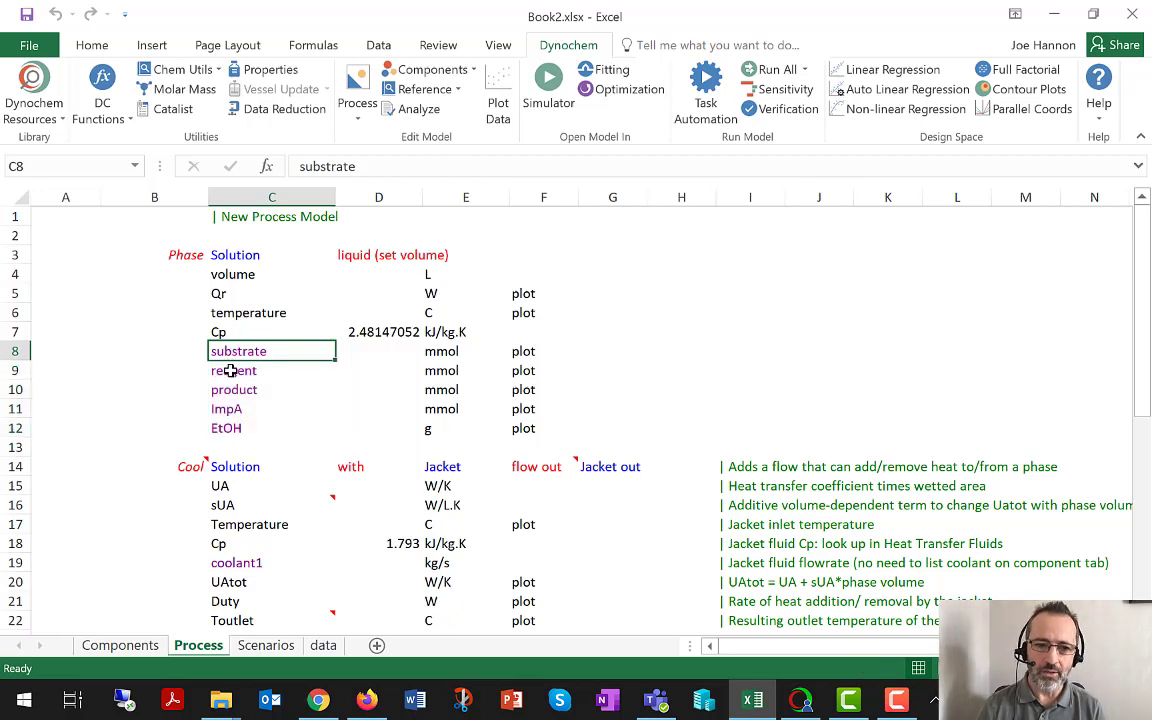
{"action": "left_click", "coordinate": [230, 370]}
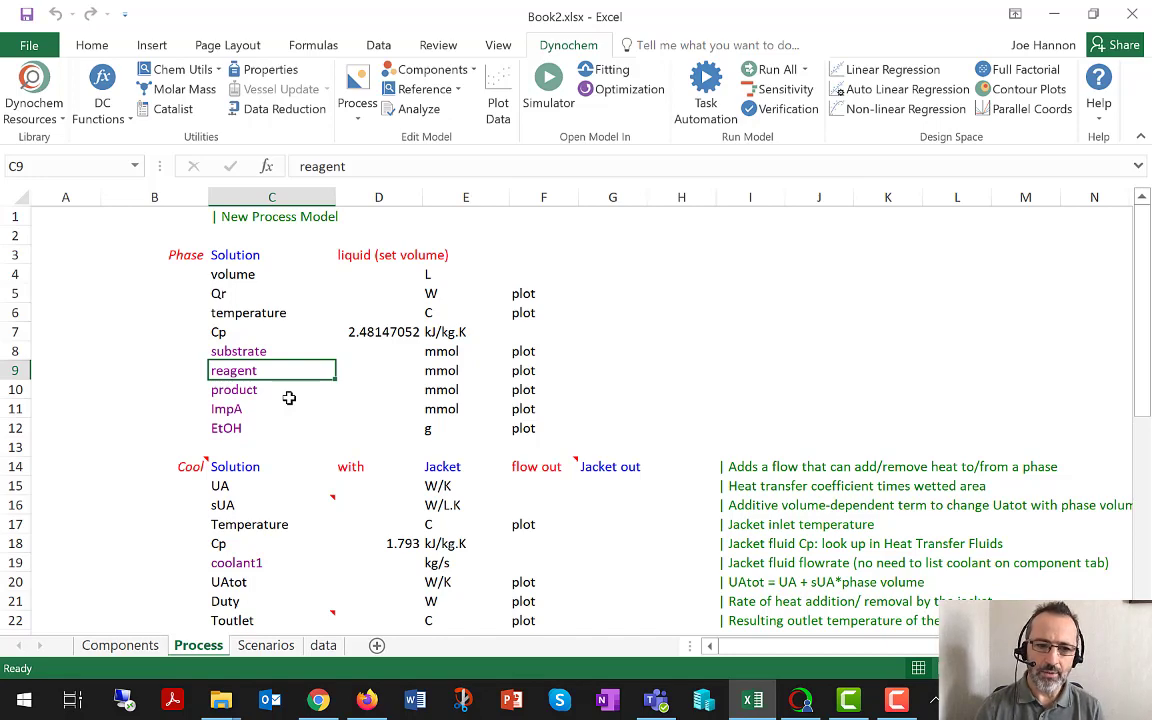
{"action": "scroll", "coordinate": [288, 398], "scroll_direction": "down", "scroll_amount": 2}
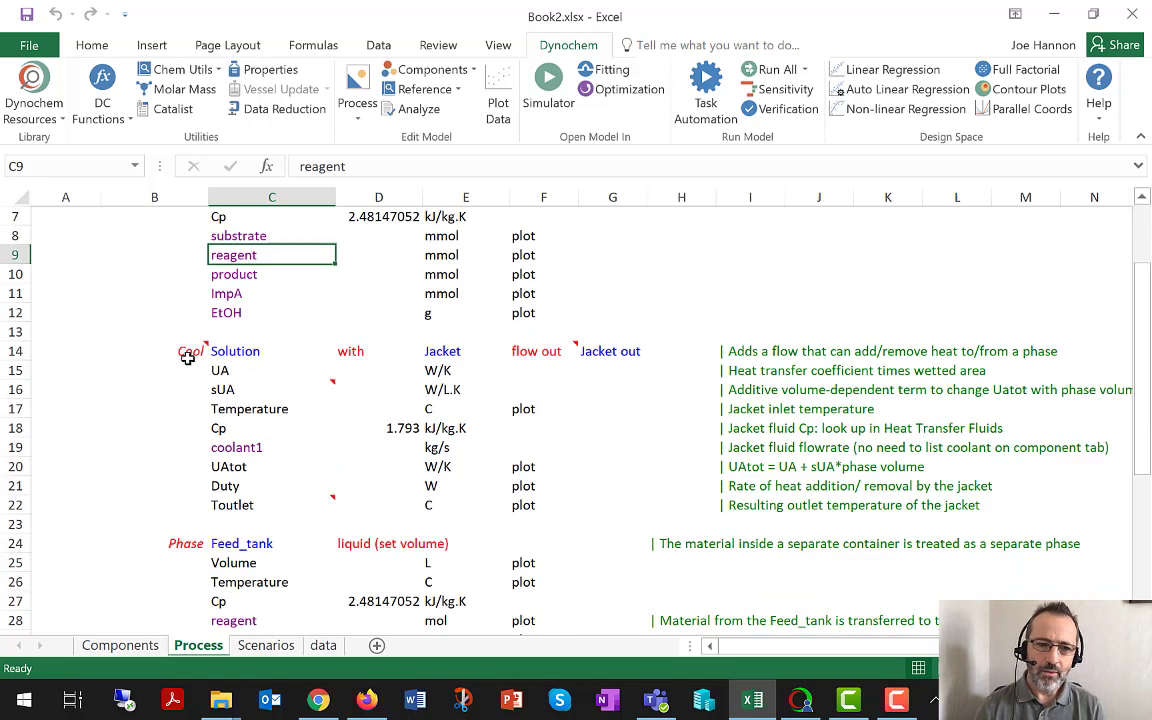
{"action": "mouse_move", "coordinate": [188, 358]}
{"action": "left_click_drag", "start_coordinate": [188, 358], "coordinate": [613, 507]}
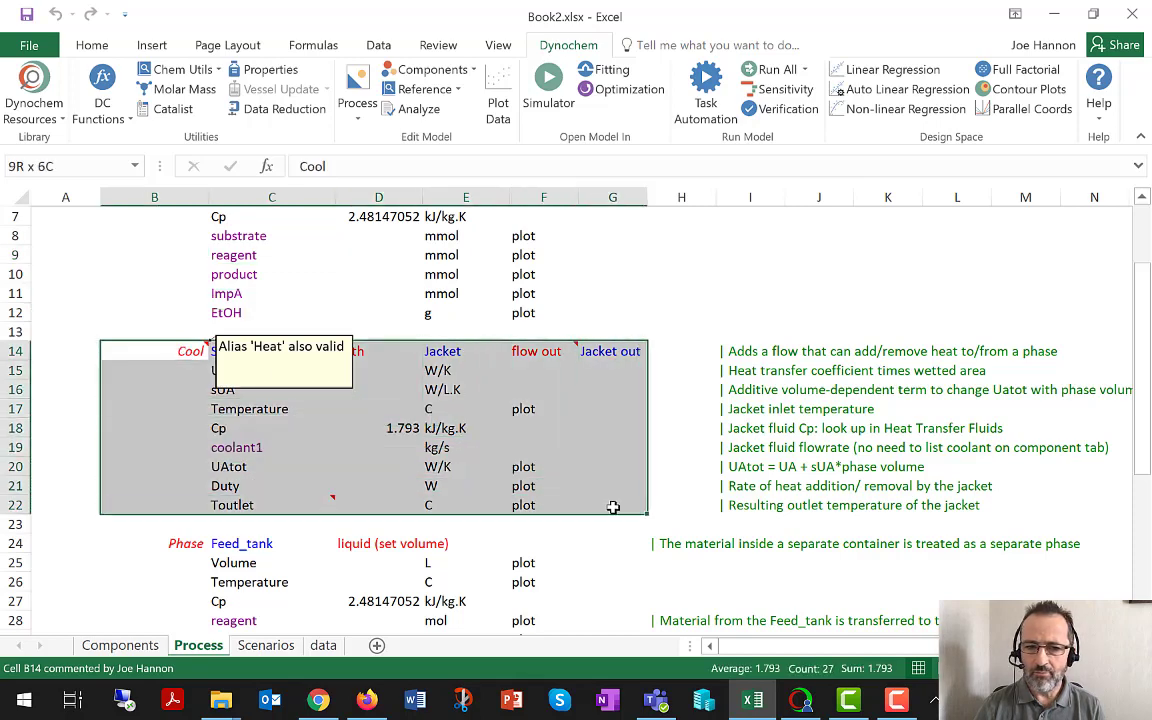
{"action": "left_click", "coordinate": [568, 491]}
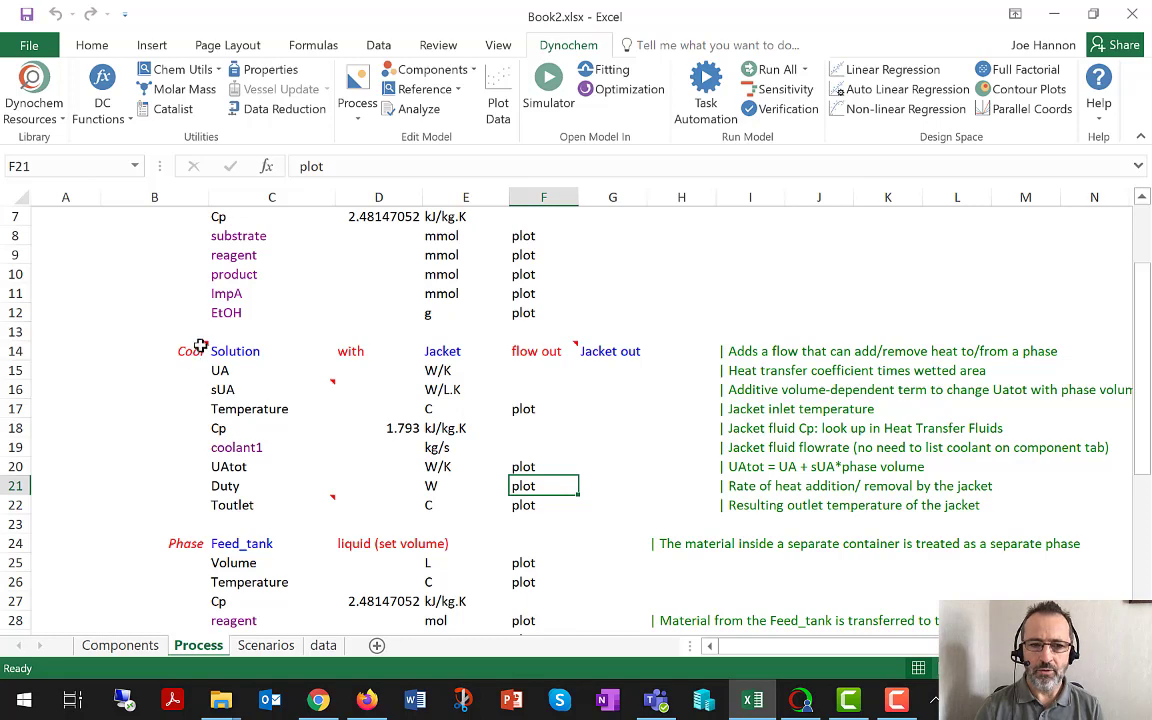
{"action": "mouse_move", "coordinate": [201, 346]}
{"action": "left_click_drag", "start_coordinate": [201, 346], "coordinate": [614, 508]}
{"action": "left_click", "coordinate": [266, 466]}
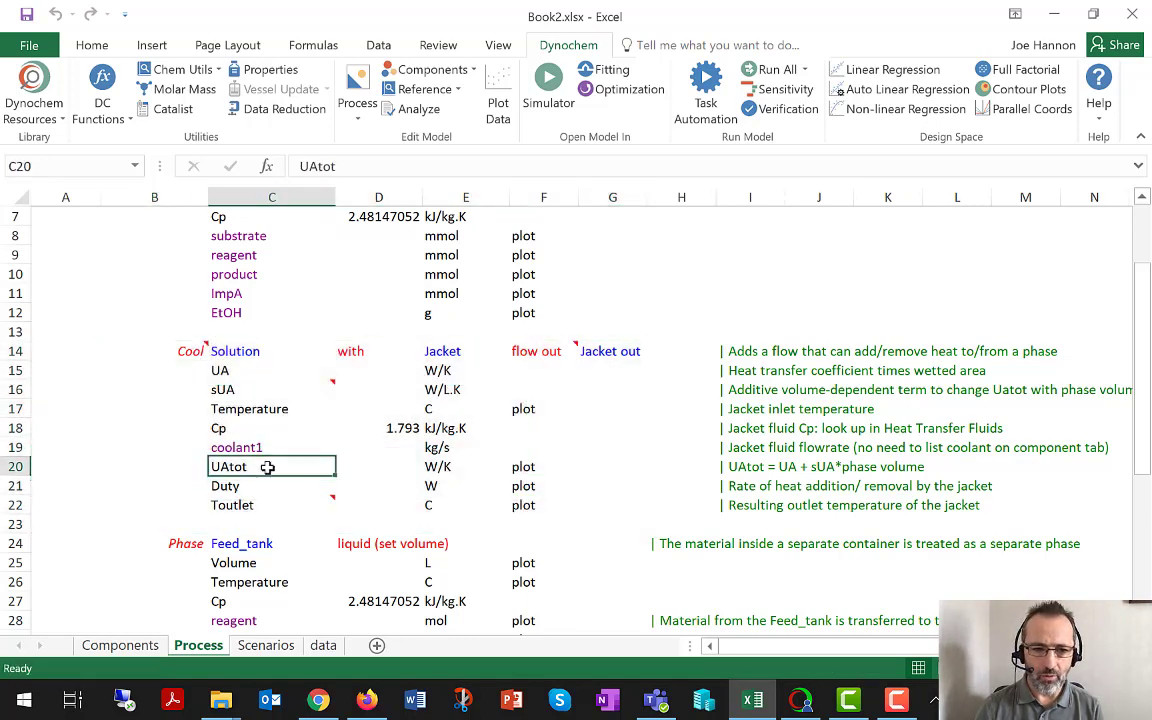
{"action": "scroll", "coordinate": [268, 467], "scroll_direction": "down", "scroll_amount": 3}
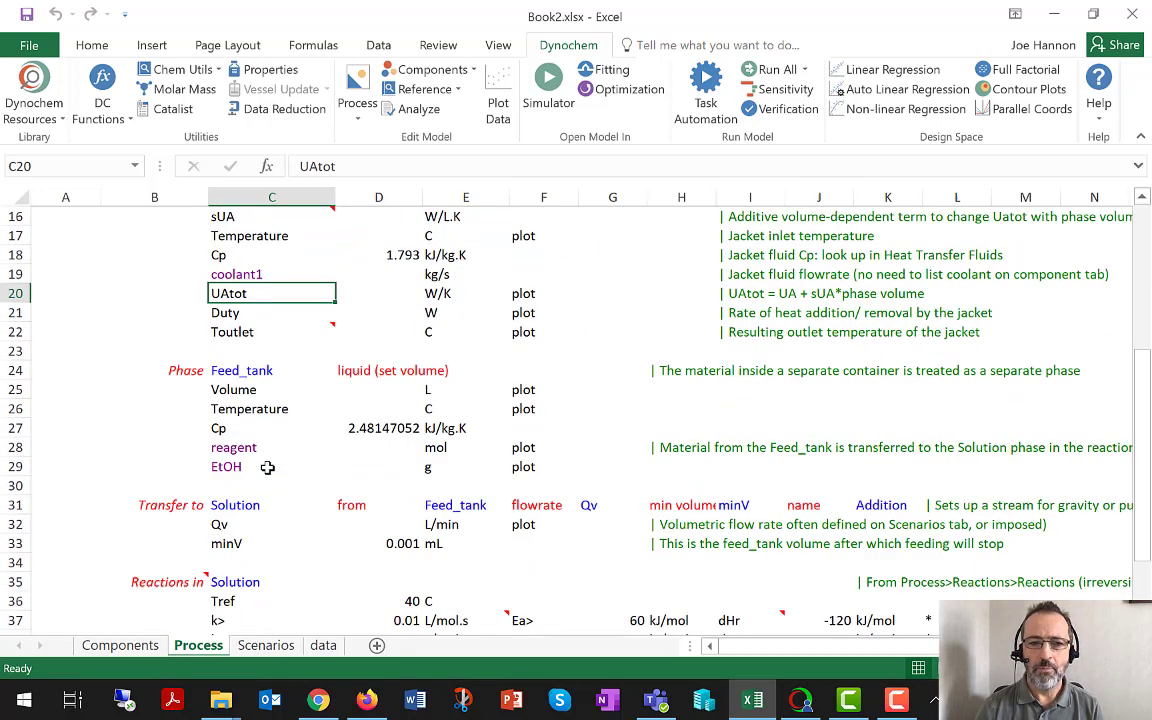
{"action": "scroll", "coordinate": [268, 467], "scroll_direction": "down", "scroll_amount": 1}
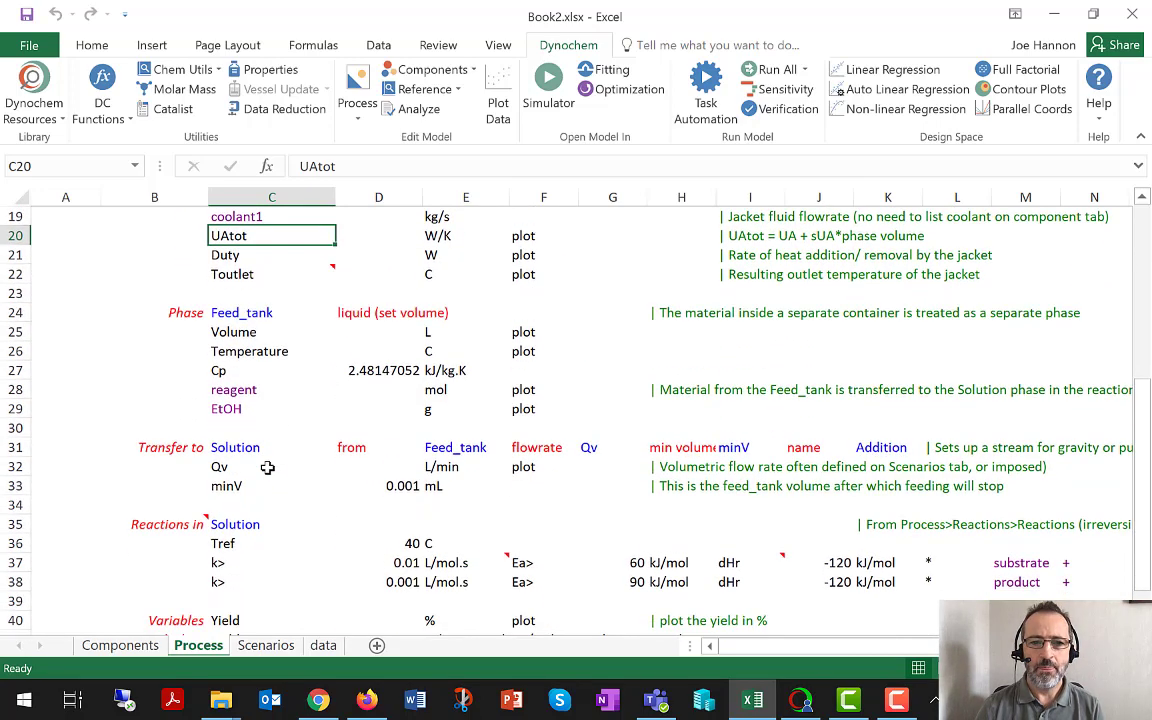
{"action": "left_click", "coordinate": [184, 315]}
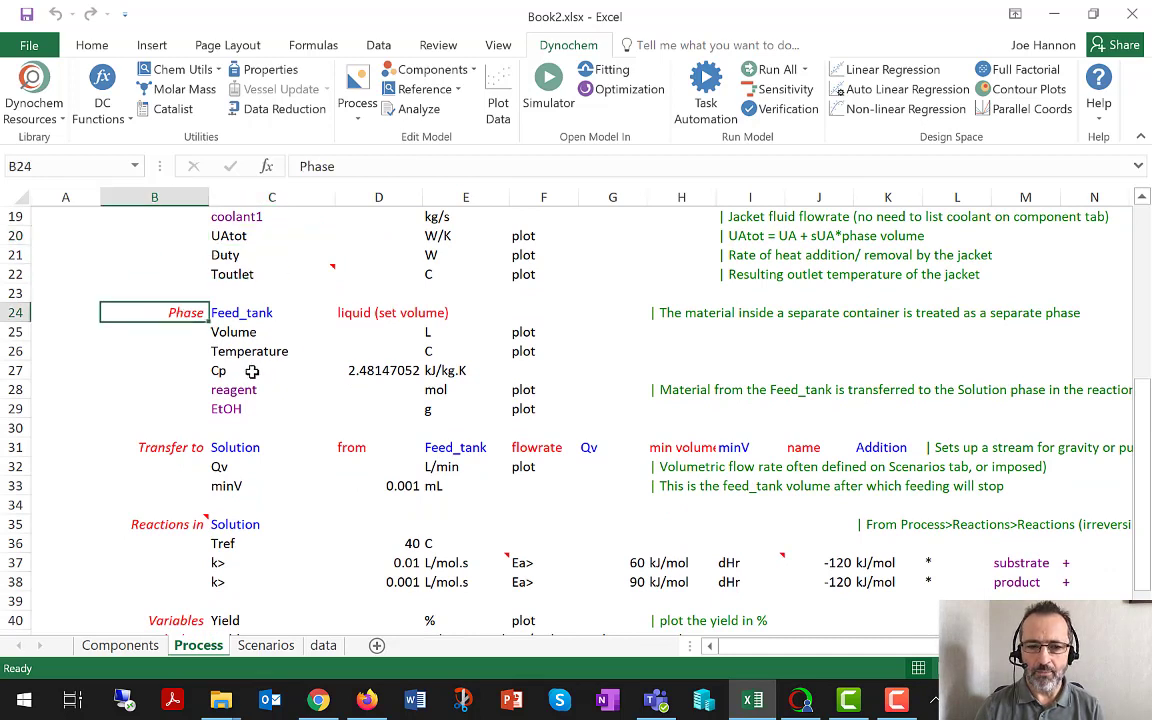
{"action": "left_click", "coordinate": [236, 334]}
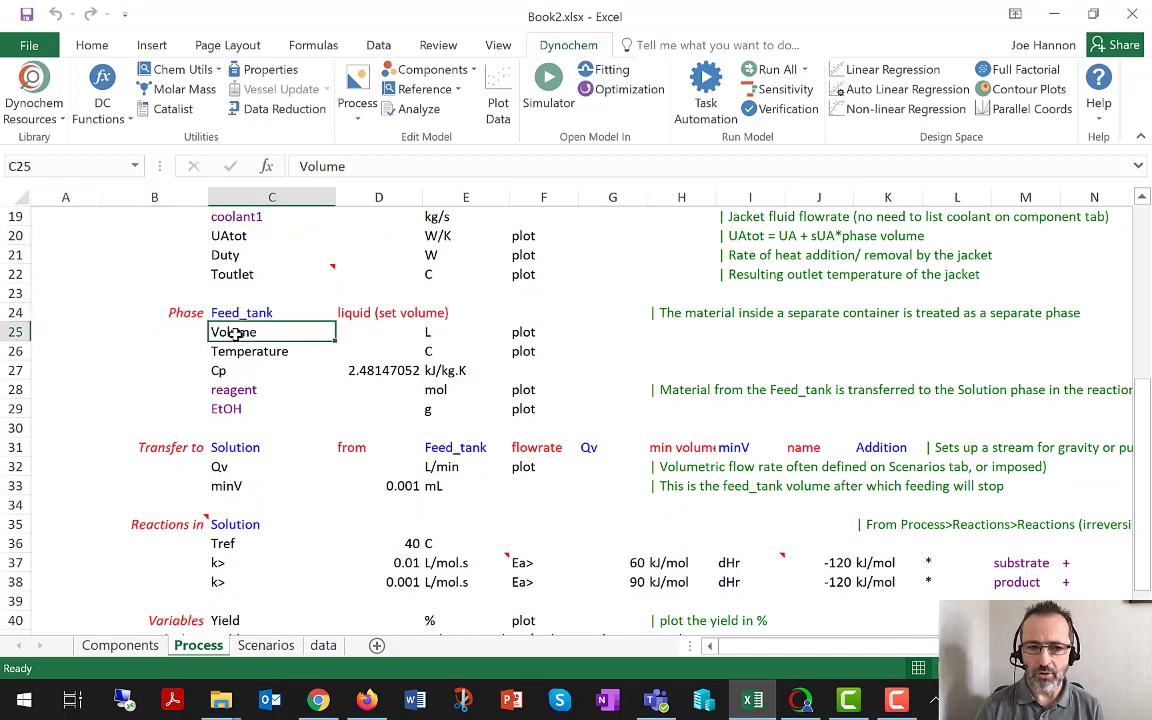
{"action": "left_click", "coordinate": [241, 351]}
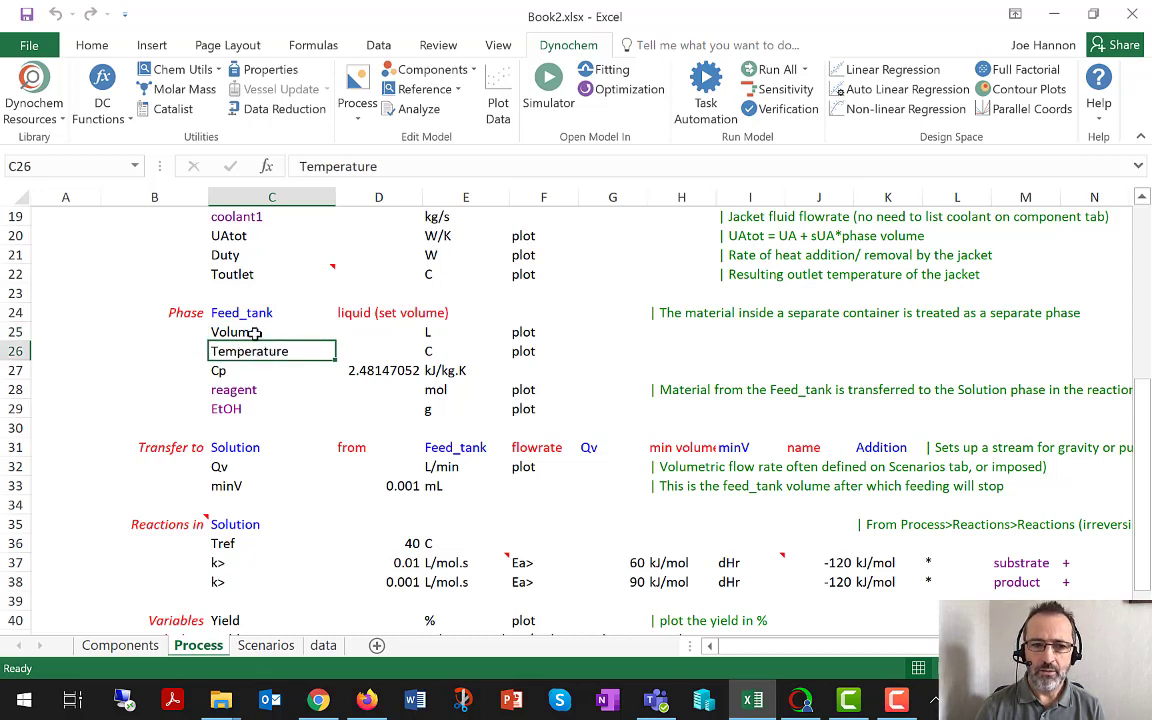
{"action": "left_click", "coordinate": [256, 332]}
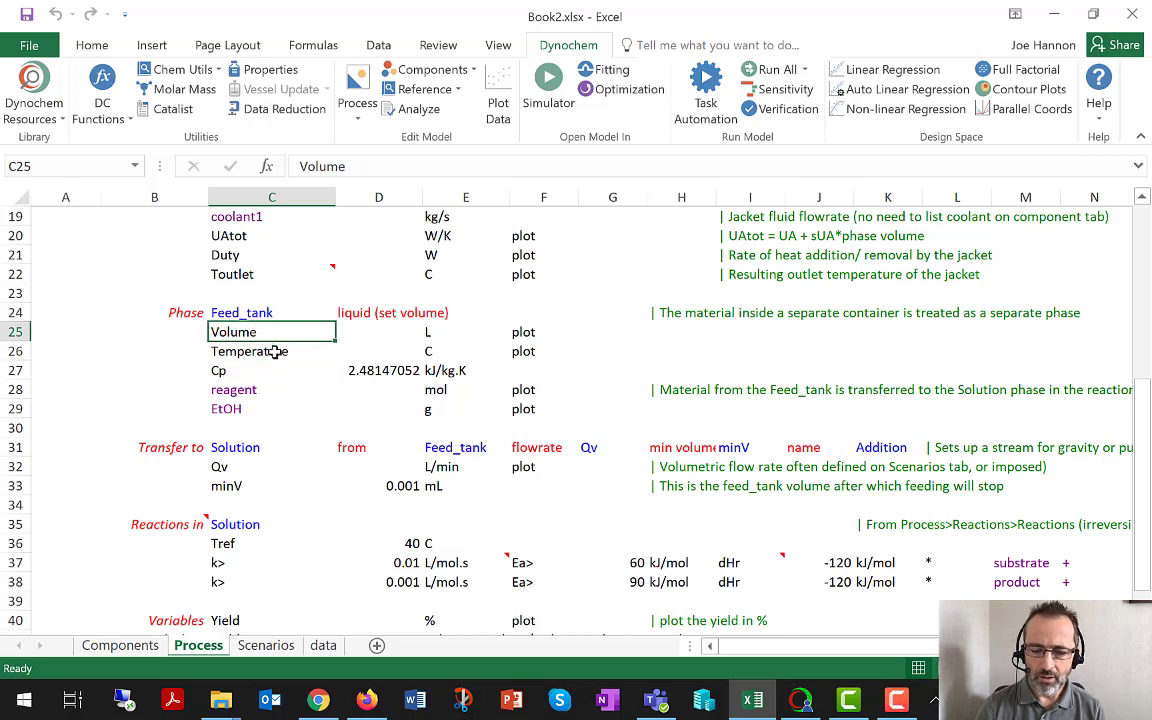
{"action": "left_click", "coordinate": [254, 371]}
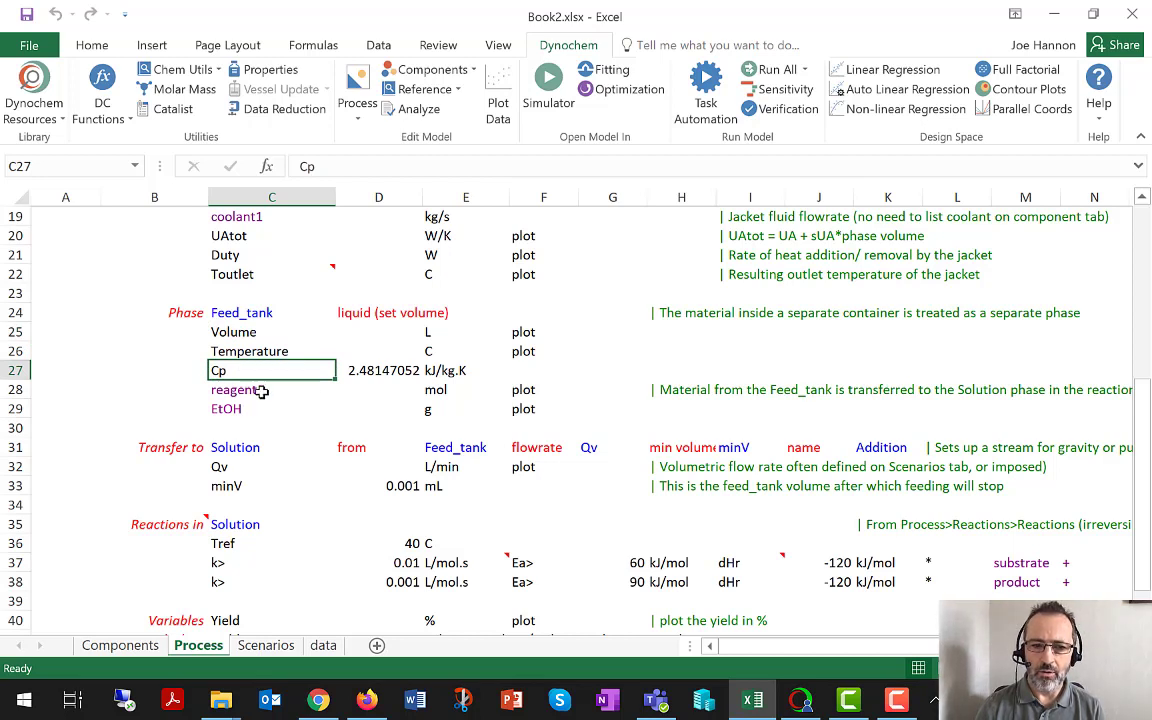
{"action": "key", "text": "Down"}
{"action": "key", "text": "Down"}
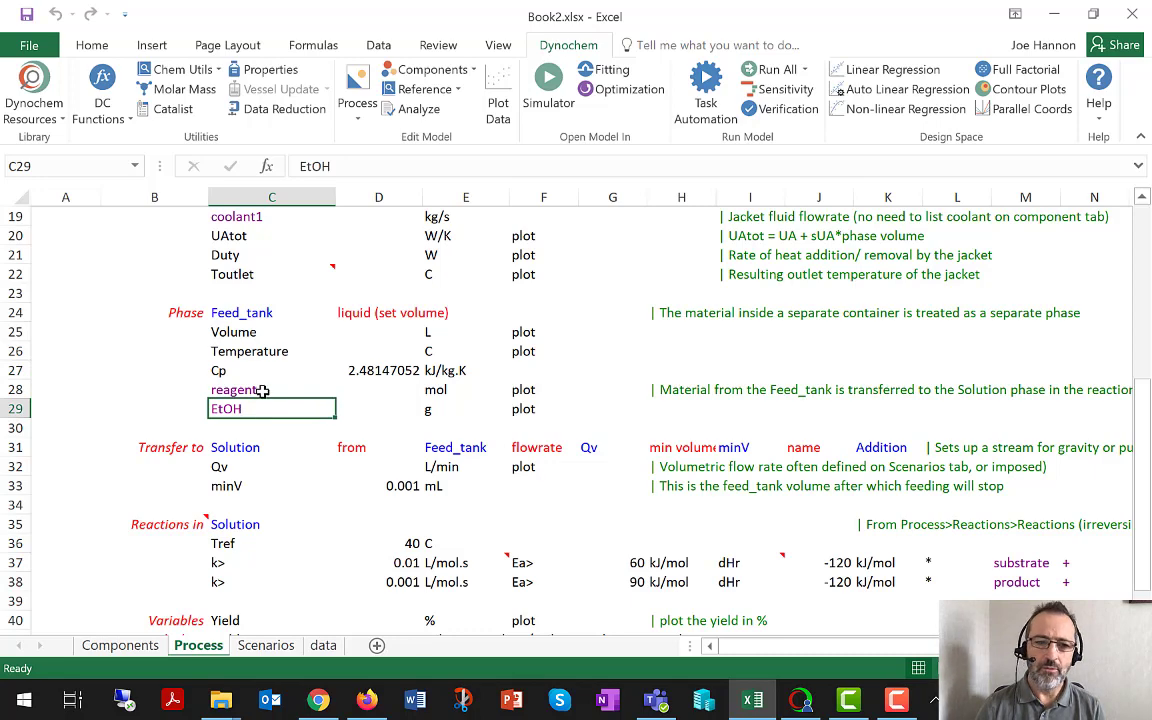
{"action": "left_click", "coordinate": [261, 390]}
{"action": "left_click", "coordinate": [257, 406]}
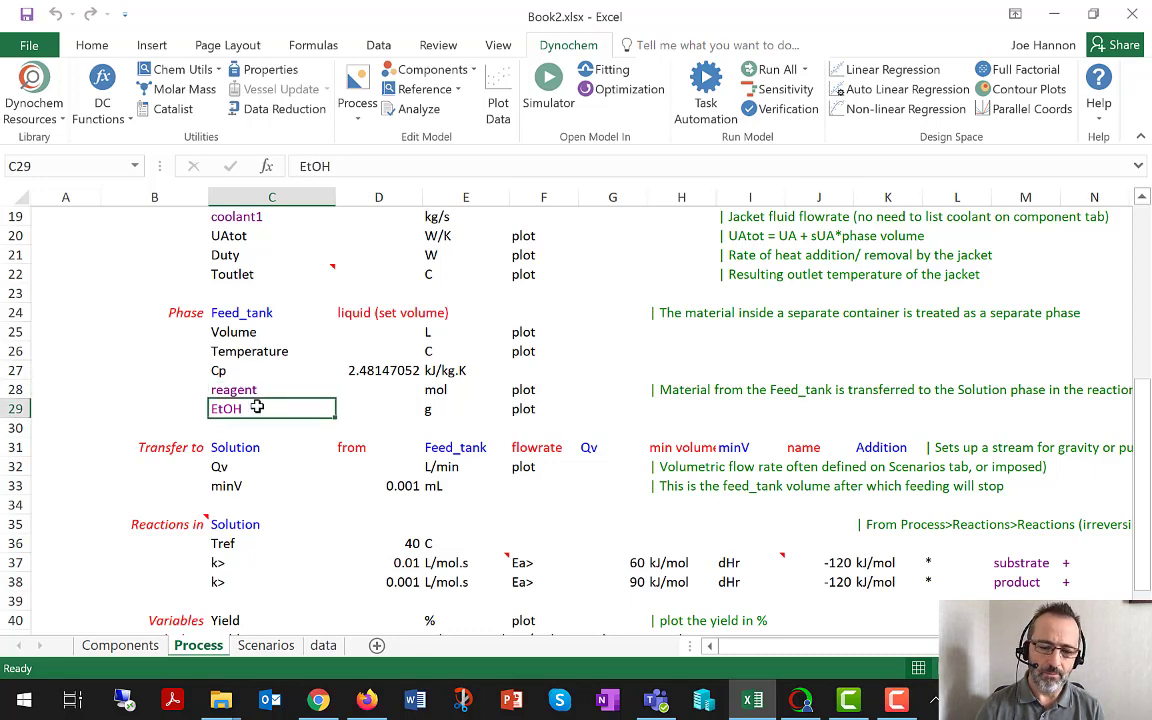
{"action": "scroll", "coordinate": [257, 406], "scroll_direction": "down", "scroll_amount": 2}
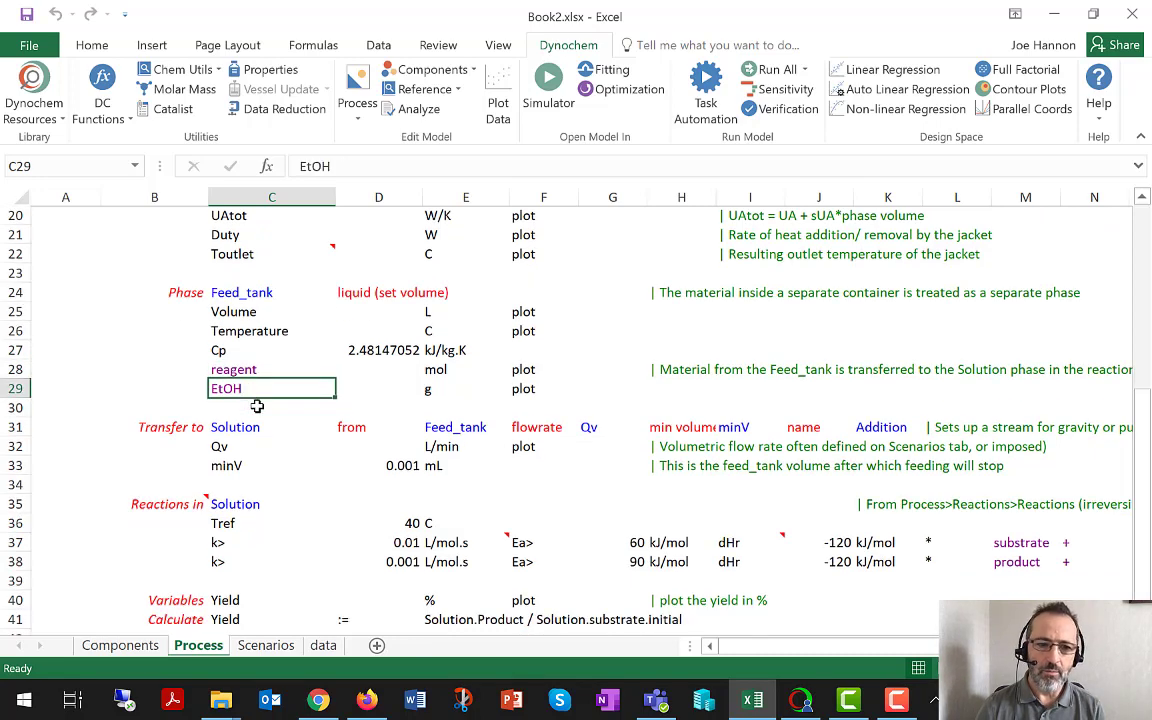
{"action": "left_click_drag", "start_coordinate": [15, 331], "coordinate": [23, 371]}
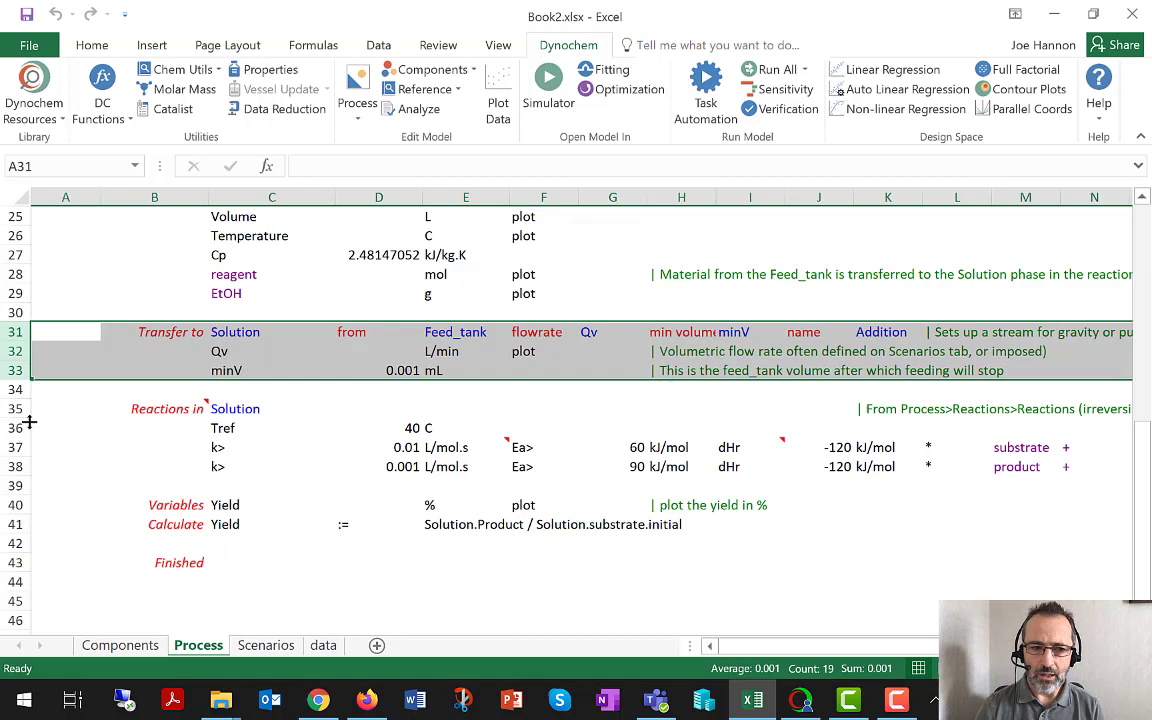
{"action": "left_click_drag", "start_coordinate": [8, 408], "coordinate": [10, 466]}
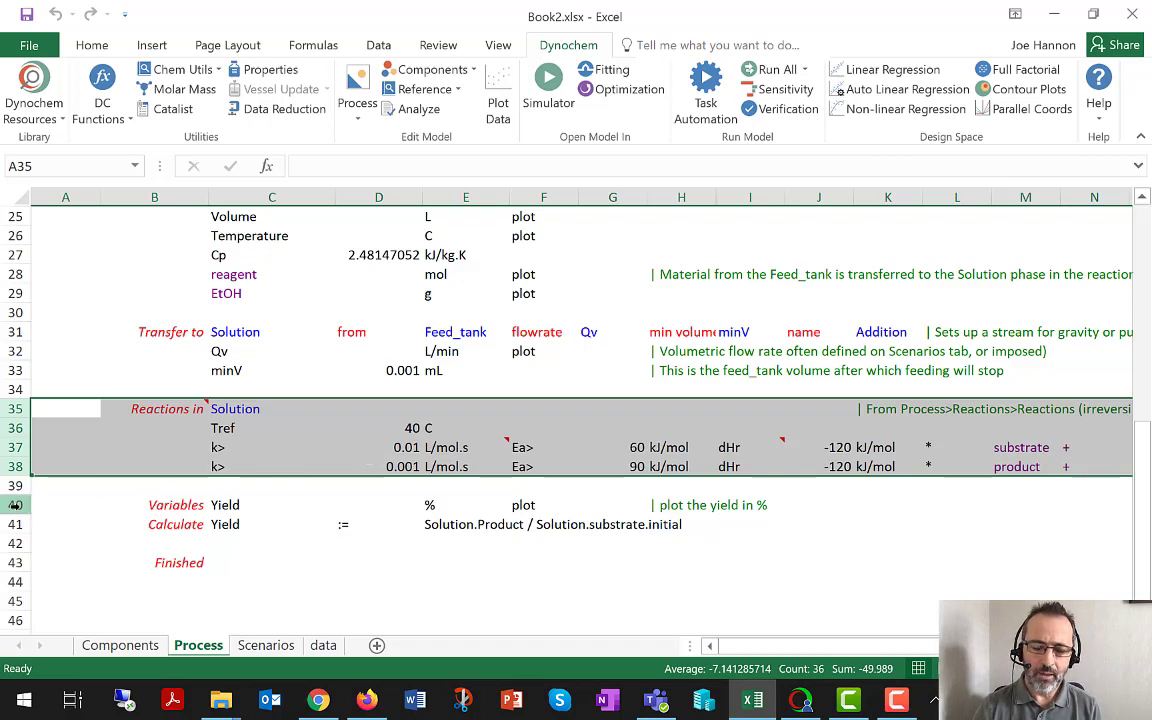
{"action": "left_click_drag", "start_coordinate": [15, 505], "coordinate": [10, 524]}
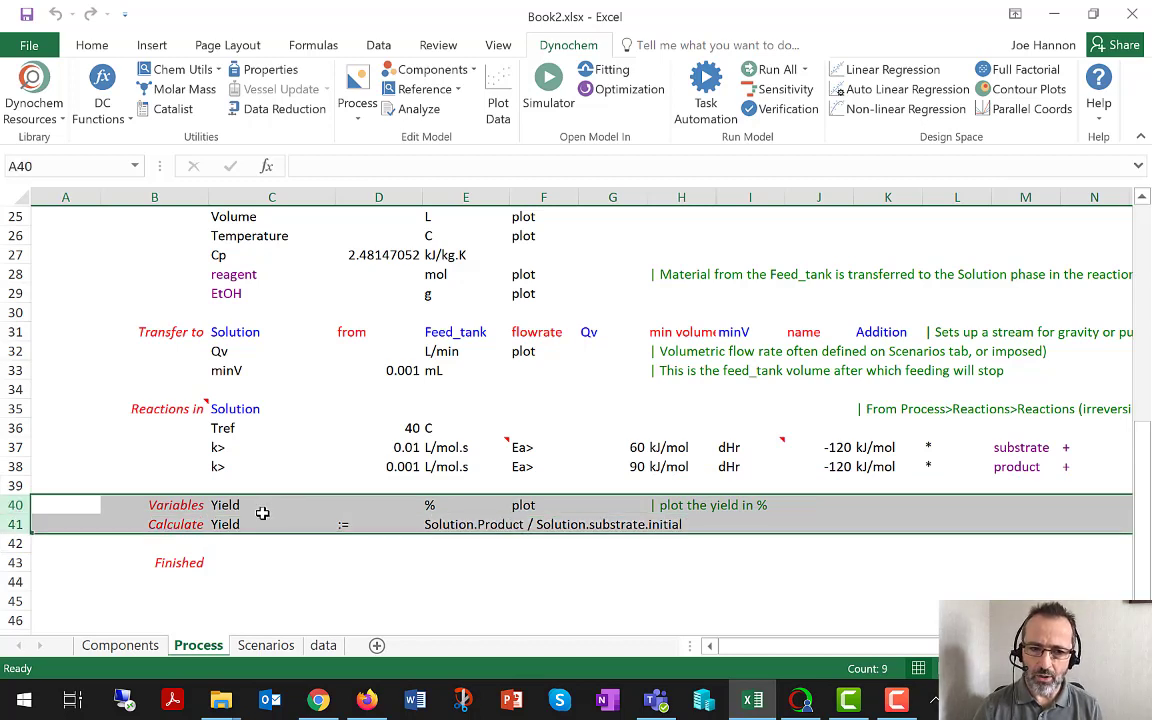
{"action": "left_click", "coordinate": [169, 505]}
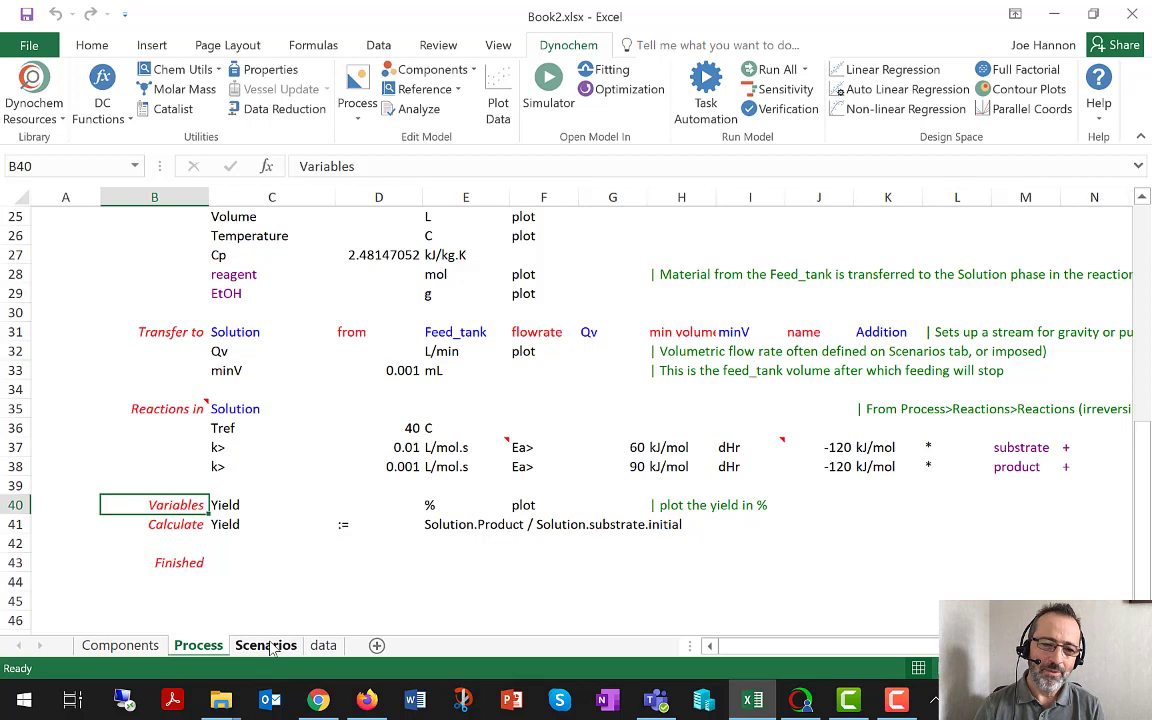
Step: On the data sheet, review the Solution Temperature column: the impose entry in C5 and values C6:C13
{"action": "left_click", "coordinate": [324, 646]}
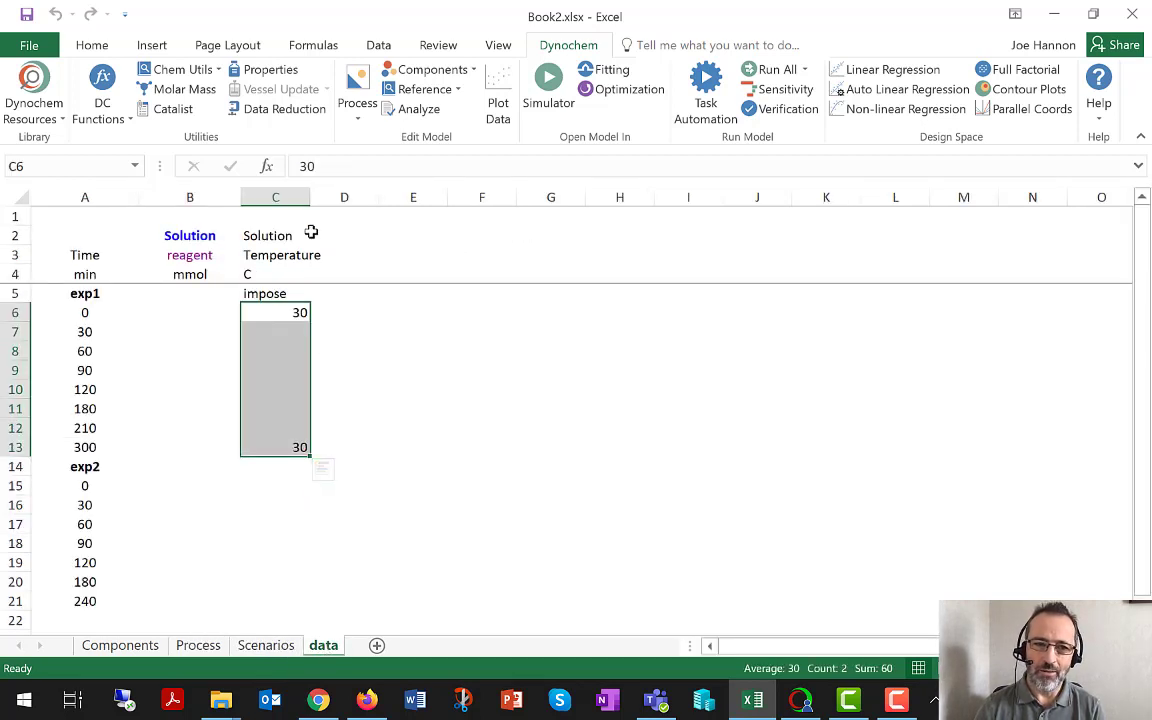
{"action": "left_click_drag", "start_coordinate": [288, 231], "coordinate": [288, 446]}
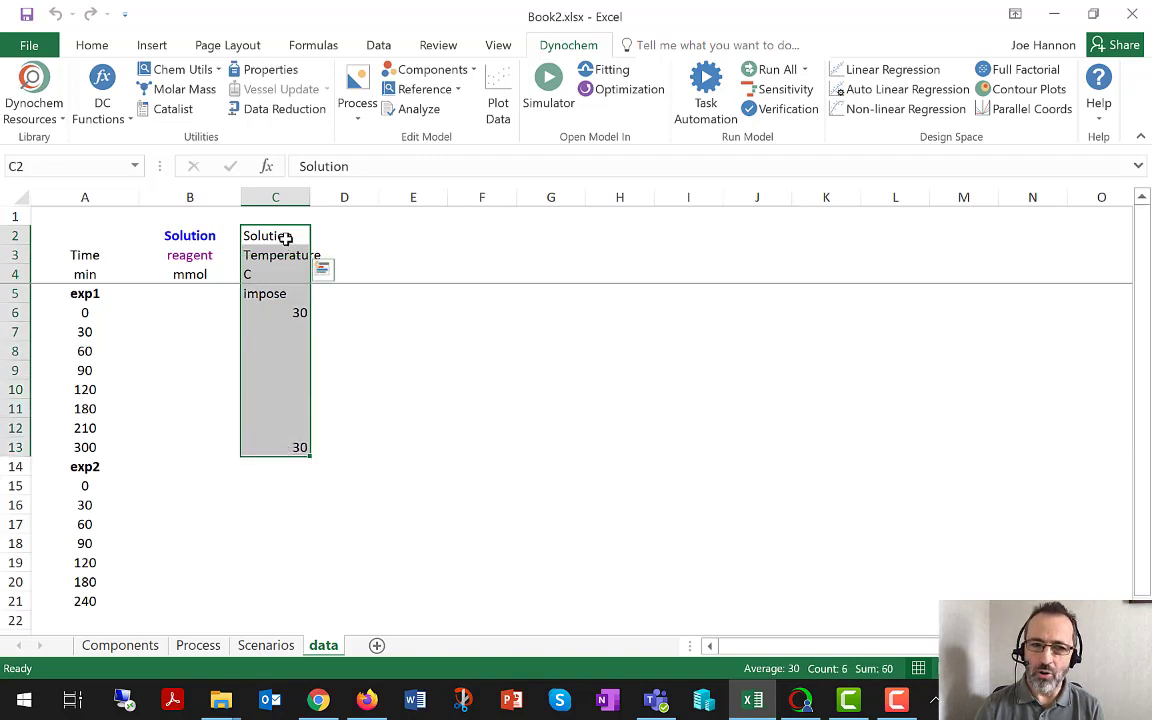
{"action": "left_click", "coordinate": [275, 294]}
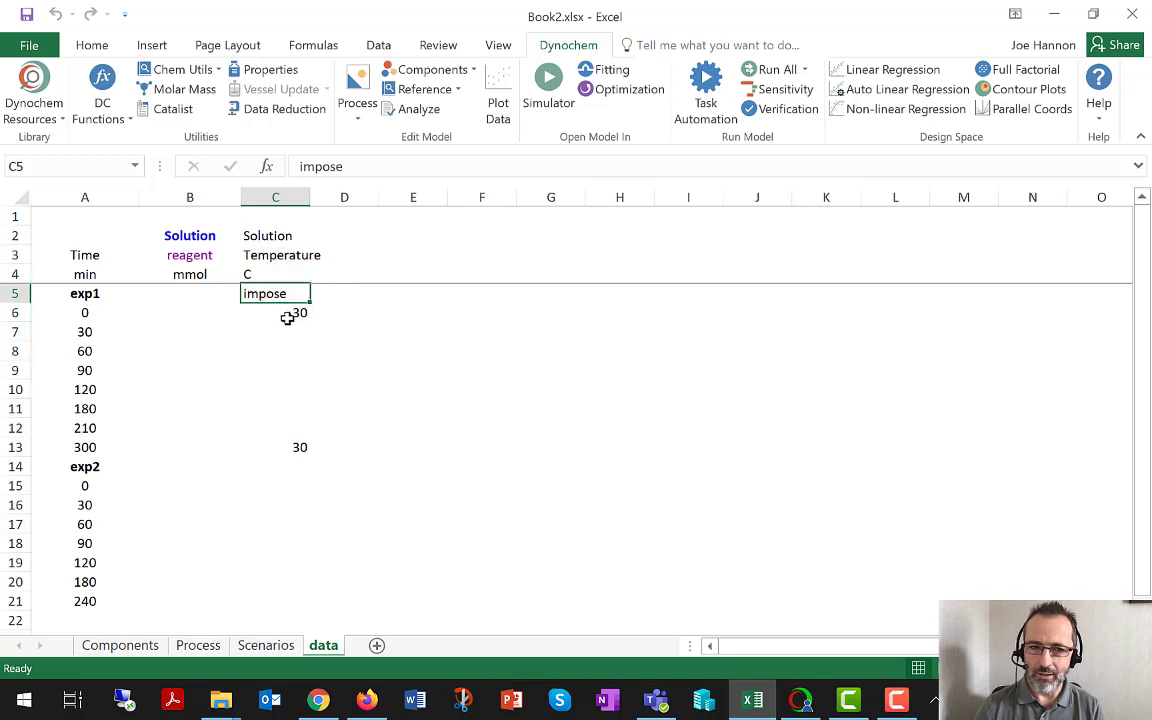
{"action": "left_click", "coordinate": [290, 312]}
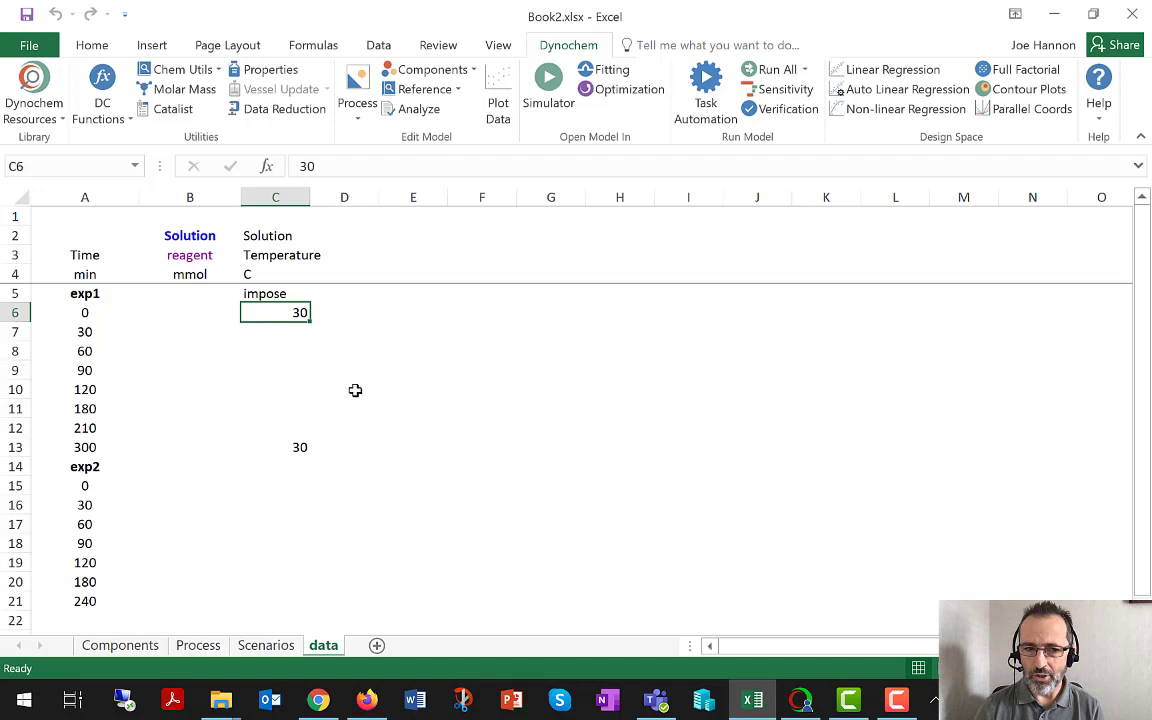
{"action": "left_click_drag", "start_coordinate": [268, 315], "coordinate": [258, 442]}
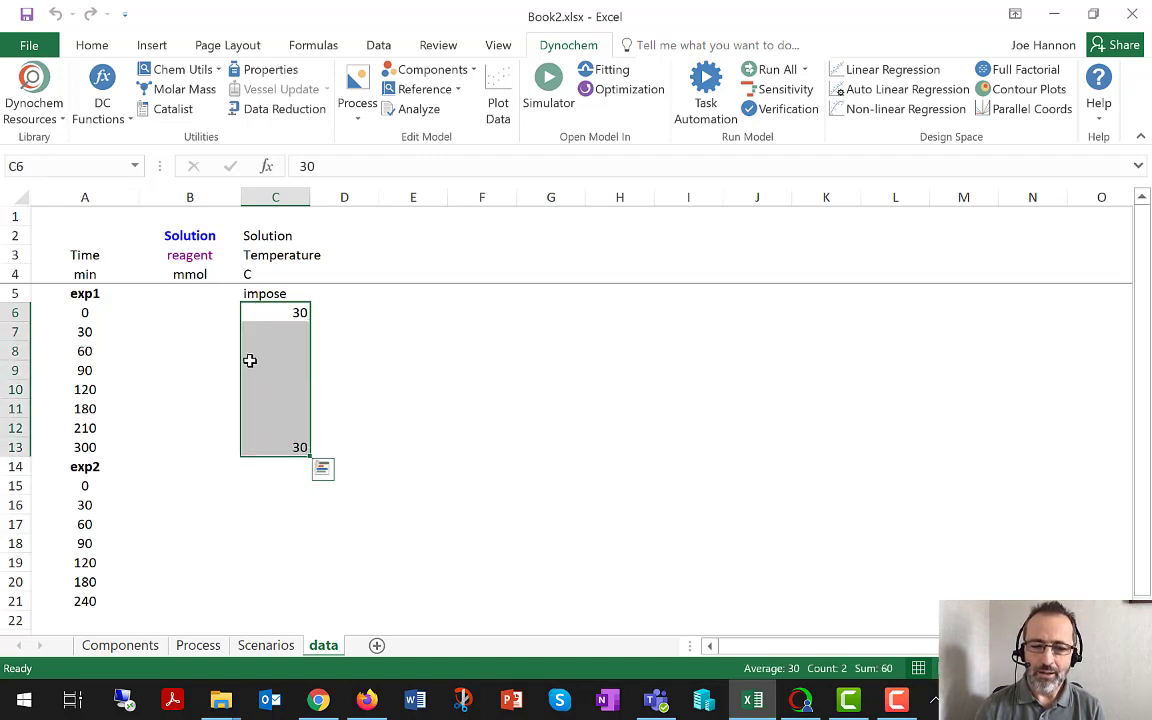
{"action": "left_click", "coordinate": [266, 310]}
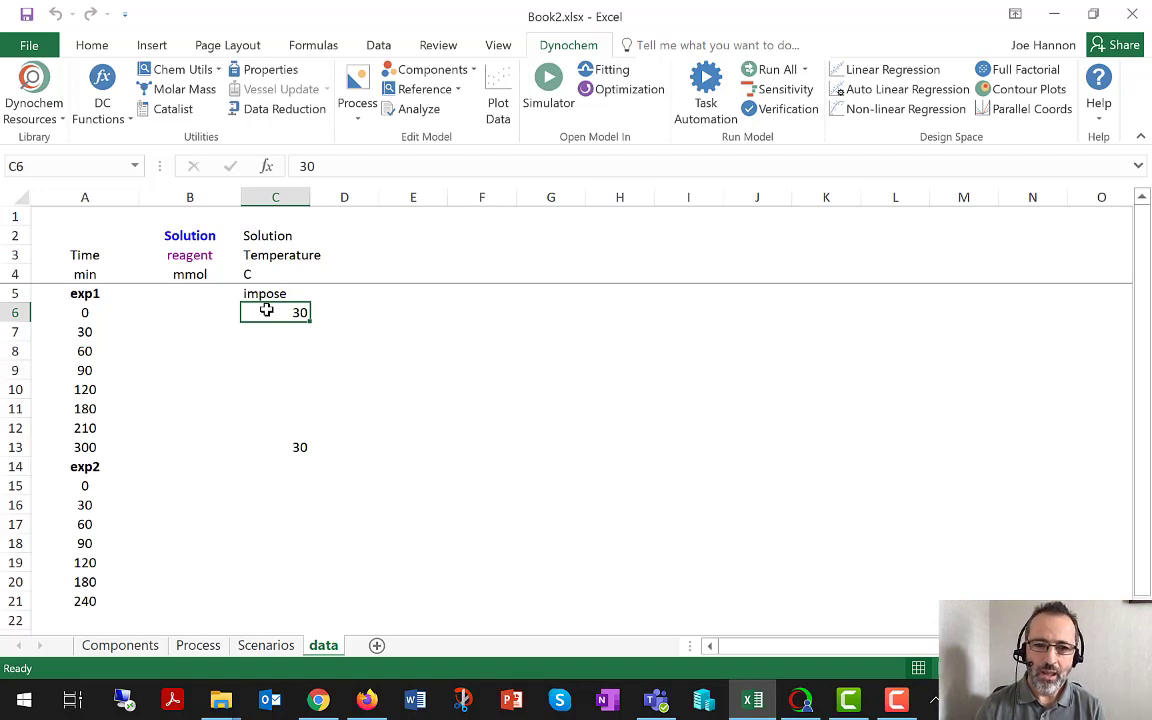
Step: Load the Book2 model in Simulator and use Open & Run All to run Experiments 1 and 2
{"action": "left_click", "coordinate": [558, 100]}
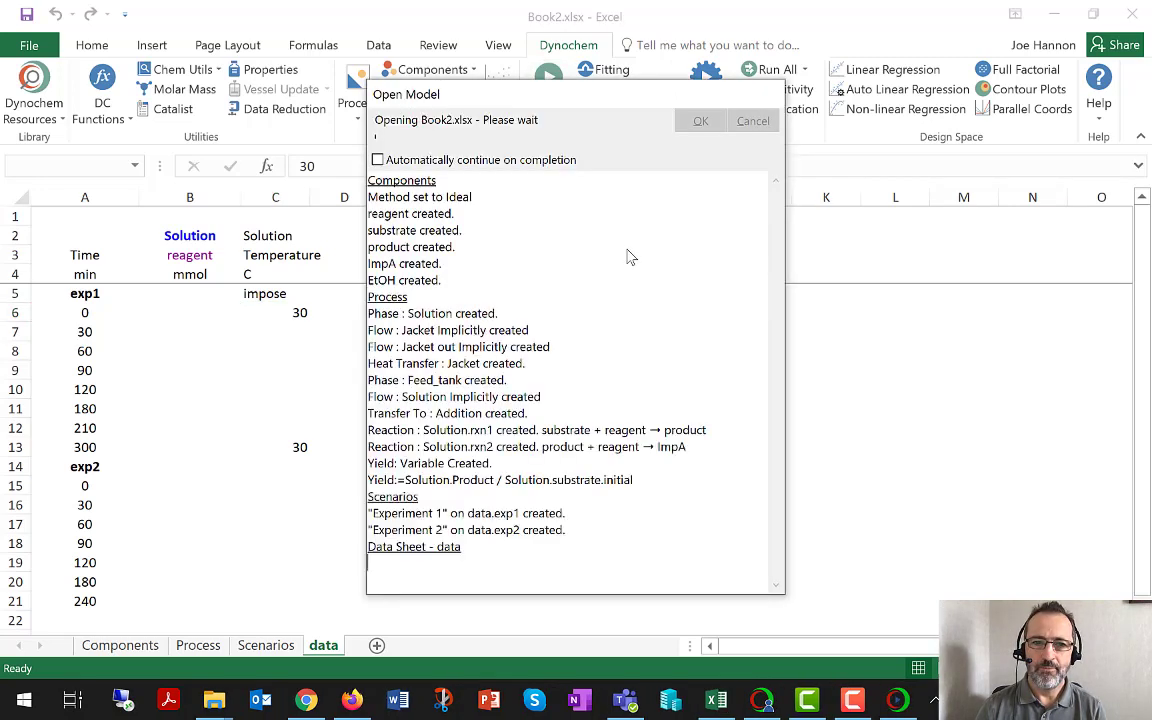
{"action": "left_click", "coordinate": [699, 120]}
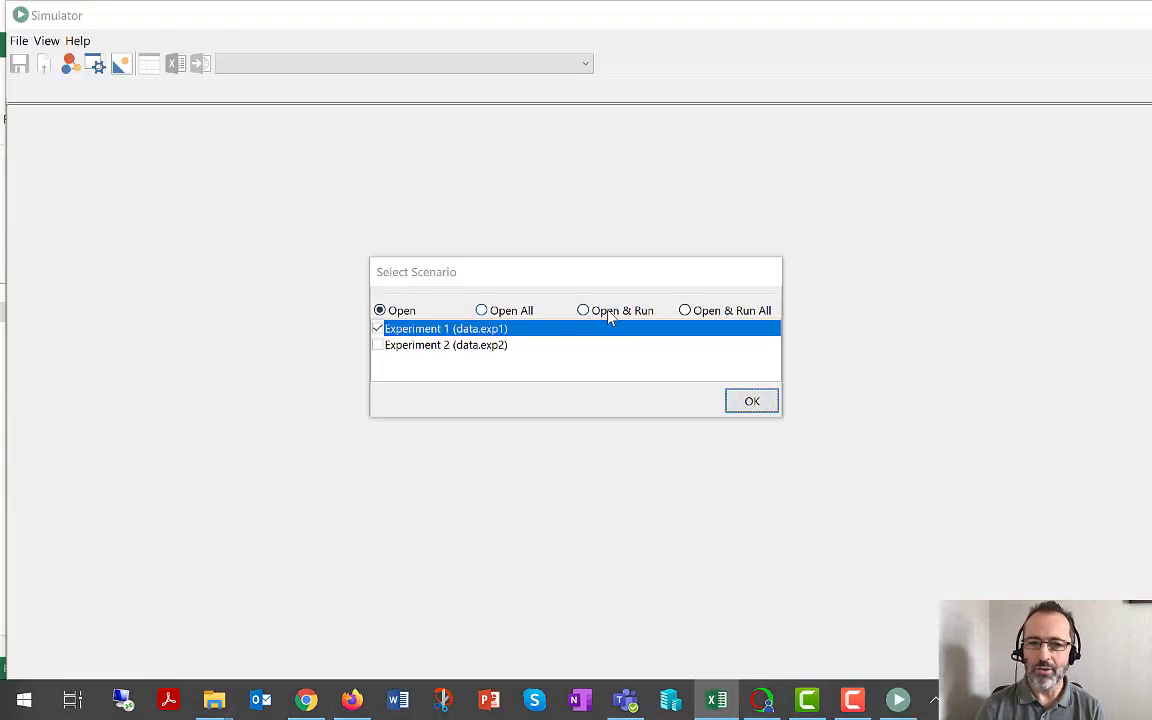
{"action": "left_click", "coordinate": [685, 311]}
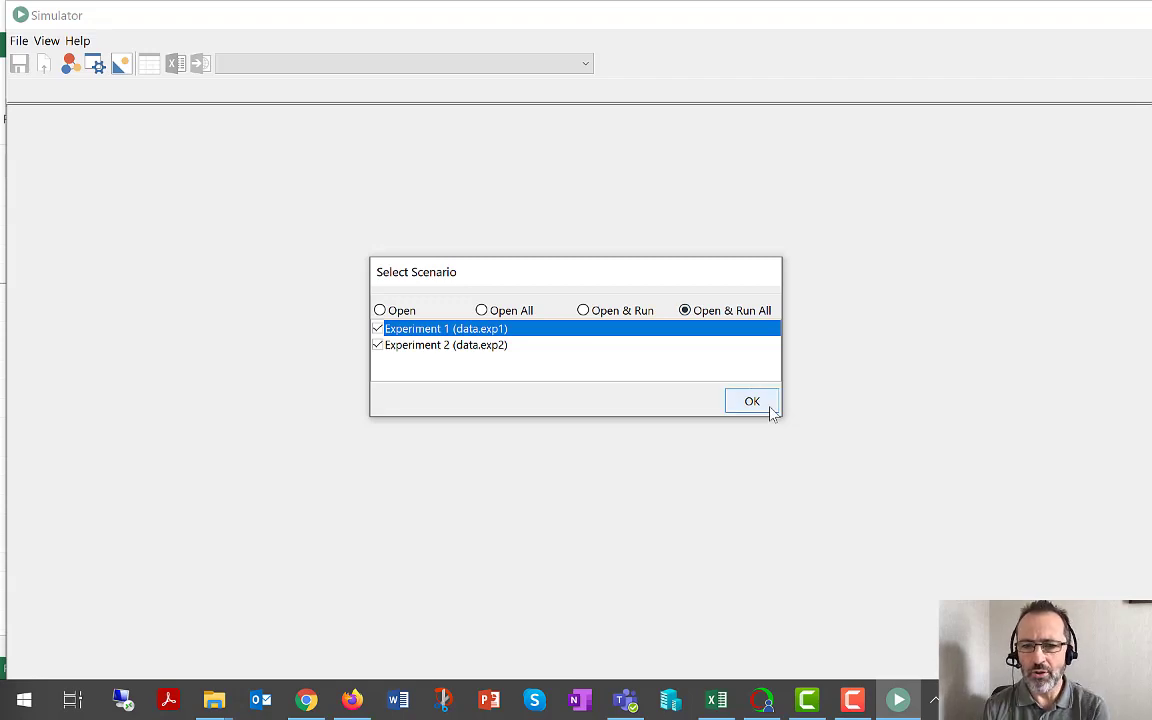
{"action": "left_click", "coordinate": [769, 404]}
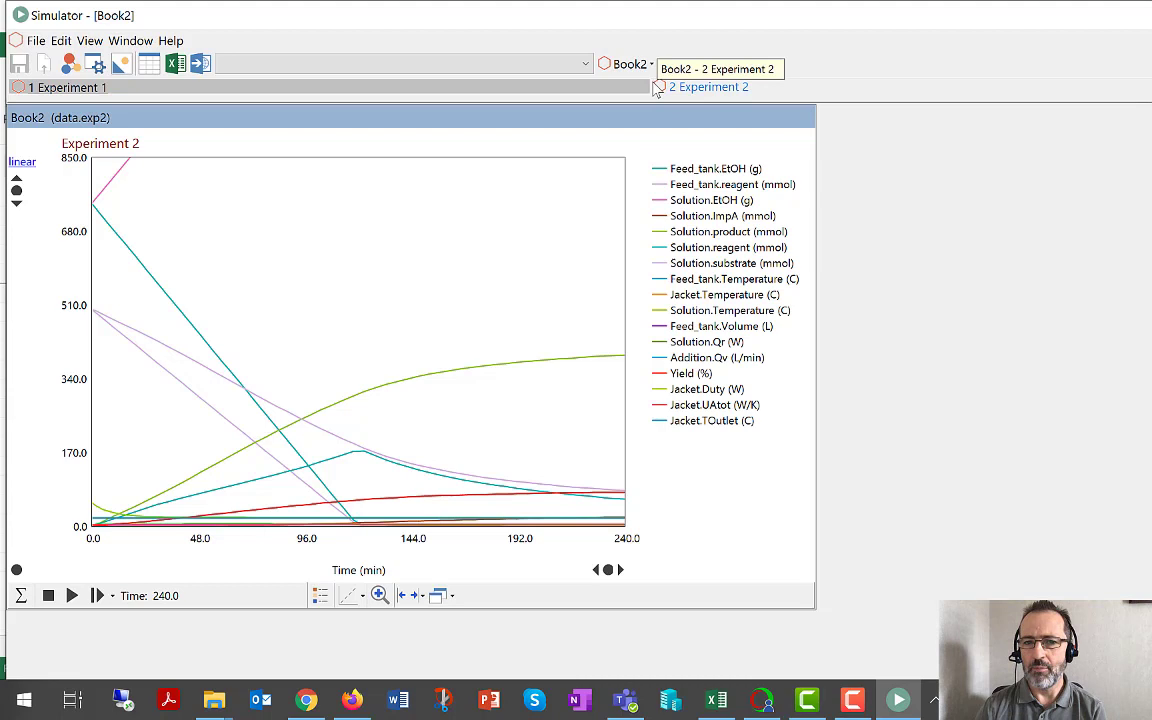
{"action": "left_click", "coordinate": [277, 89]}
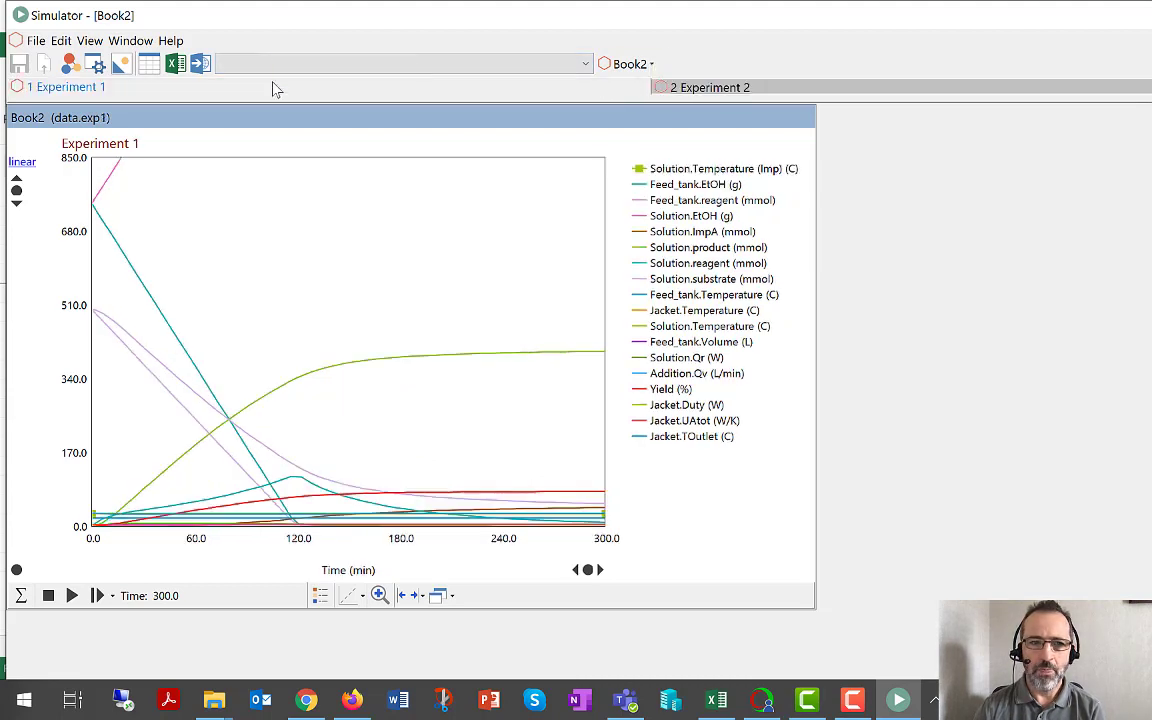
{"action": "left_click", "coordinate": [20, 600]}
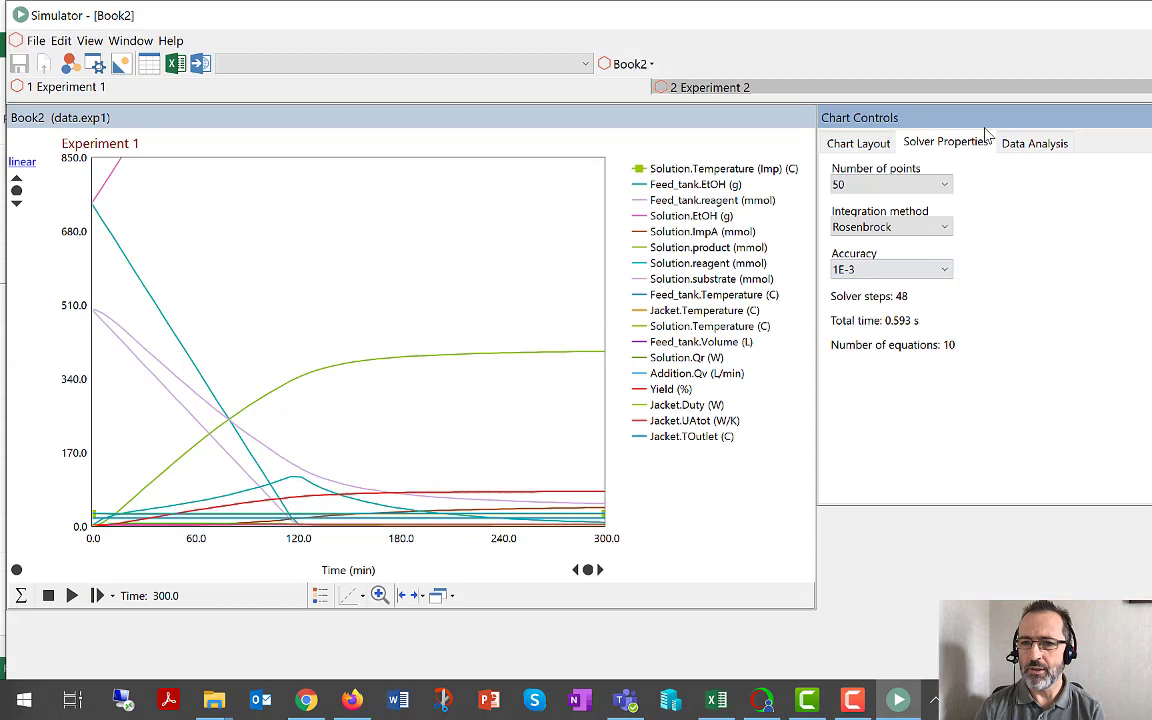
{"action": "left_click_drag", "start_coordinate": [990, 118], "coordinate": [857, 200]}
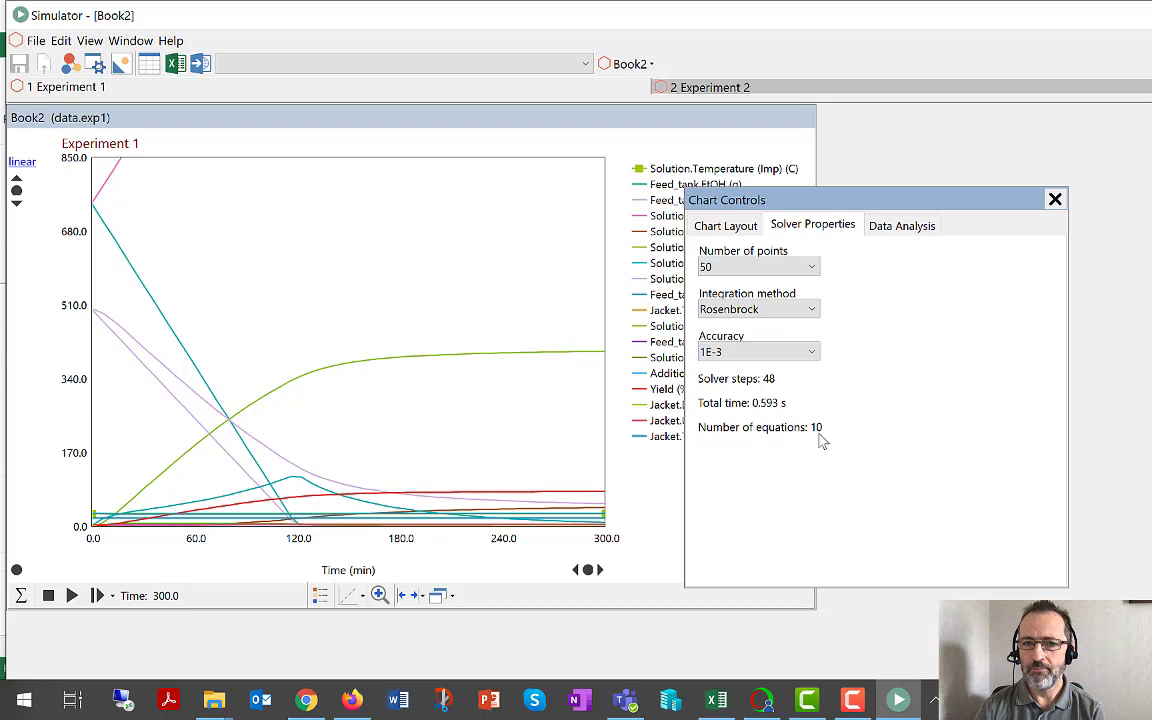
{"action": "left_click", "coordinate": [709, 87]}
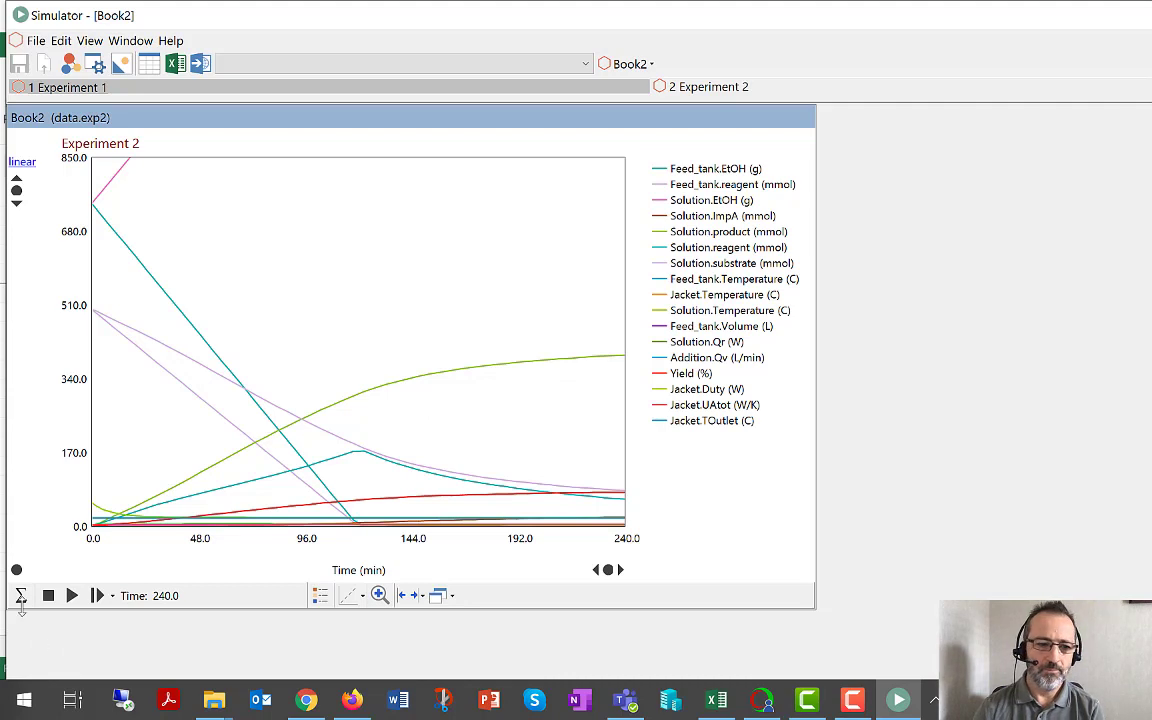
Step: Show Experiment 2's Solver Properties: 40 solver steps, 0.578 s total time, 11 equations
{"action": "left_click", "coordinate": [18, 595]}
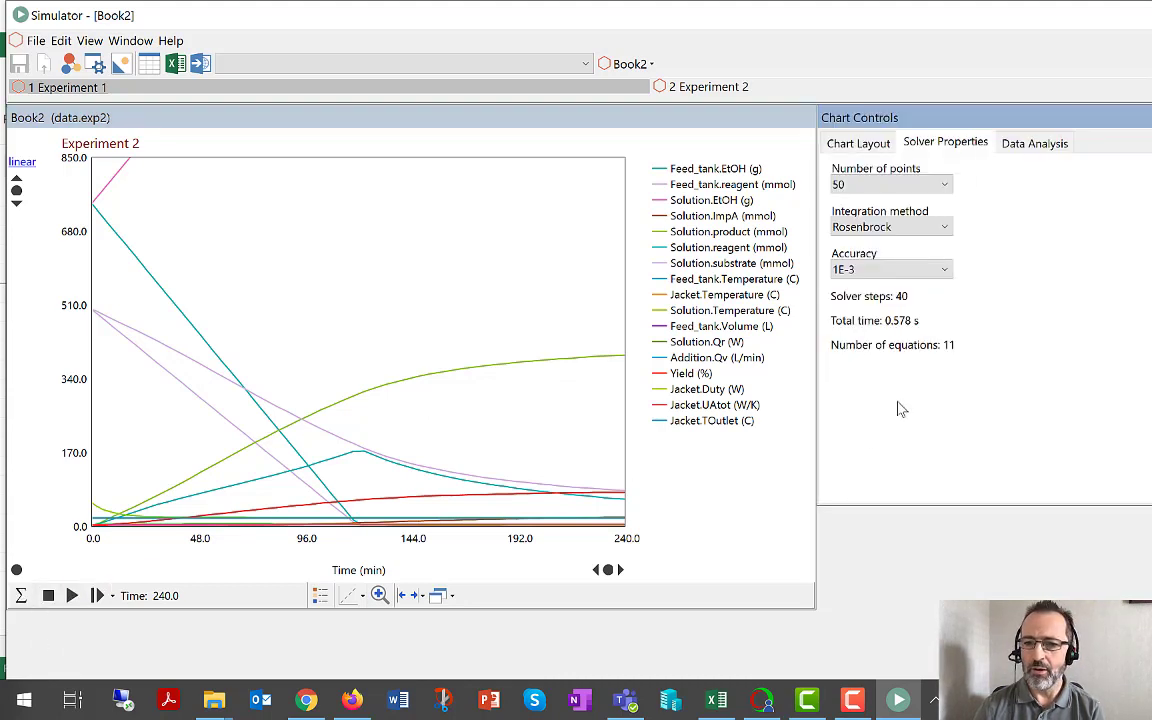